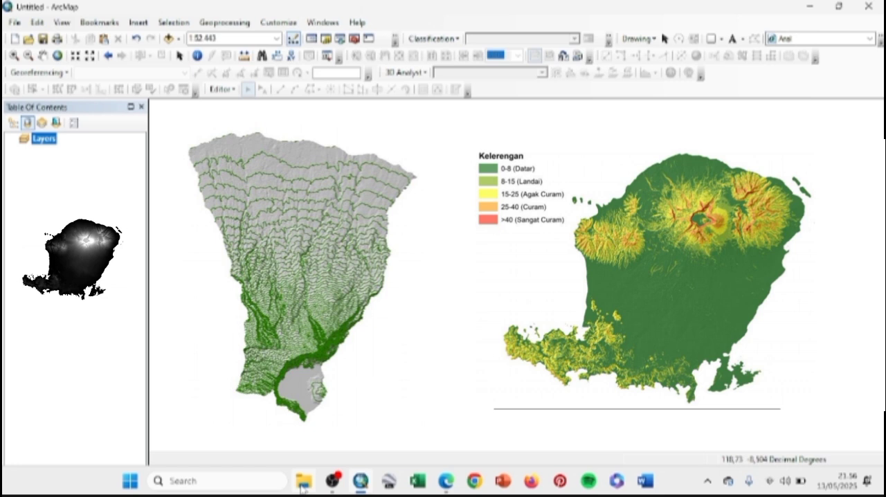
# Step: Add the DEN SRTM 30M NUSA TENGGARA BARAT TIF from the 18. DEM SRTM 30m folder in Downloads to the map
pyautogui.click(302, 488)
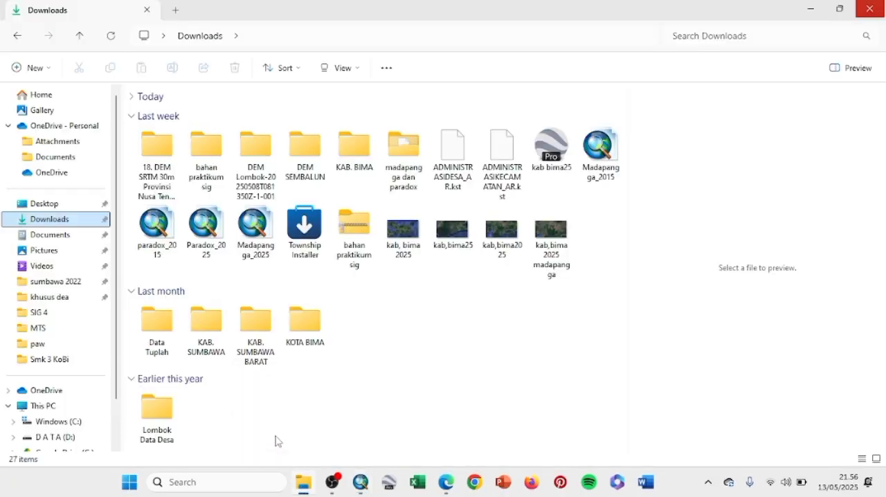
pyautogui.doubleClick(148, 175)
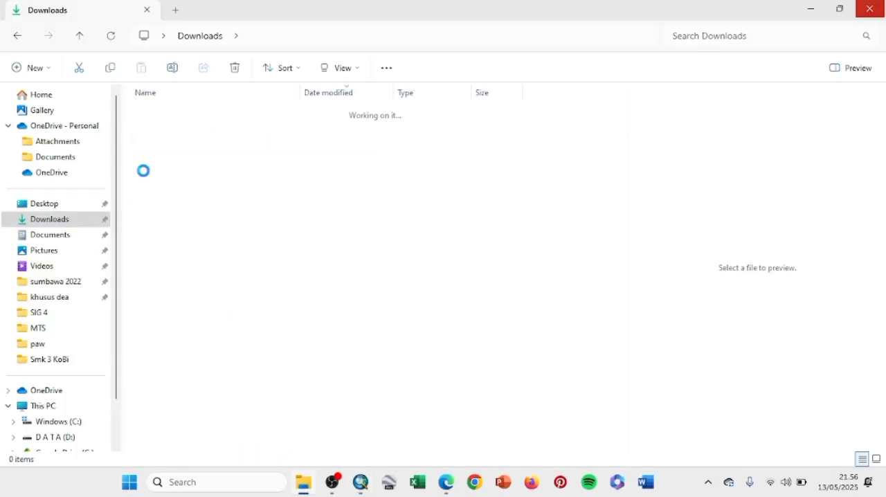
pyautogui.doubleClick(194, 138)
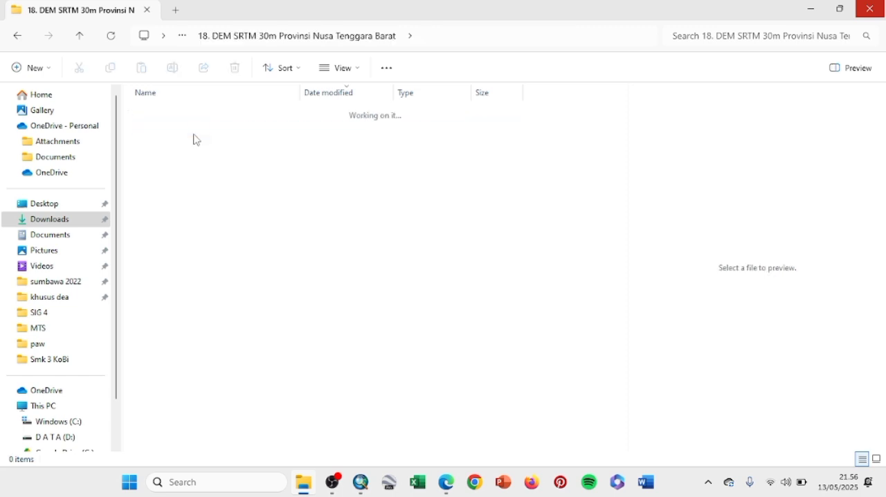
pyautogui.doubleClick(196, 139)
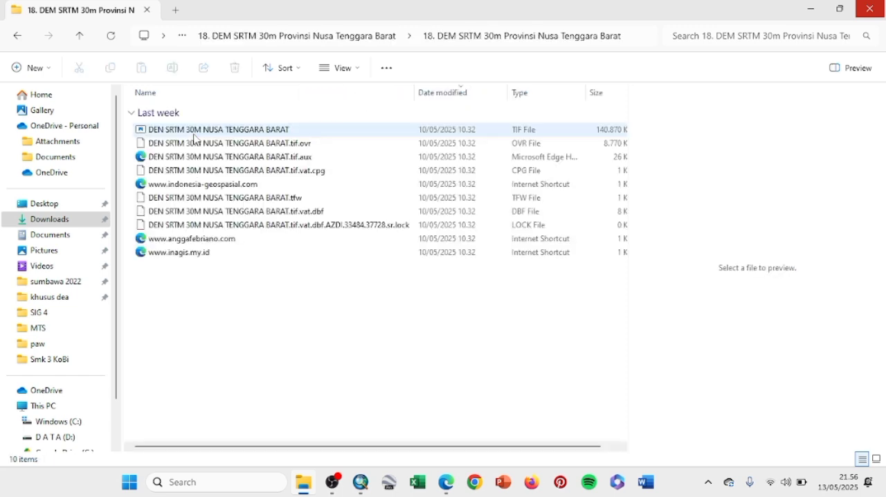
pyautogui.moveTo(191, 132); pyautogui.dragTo(338, 366)
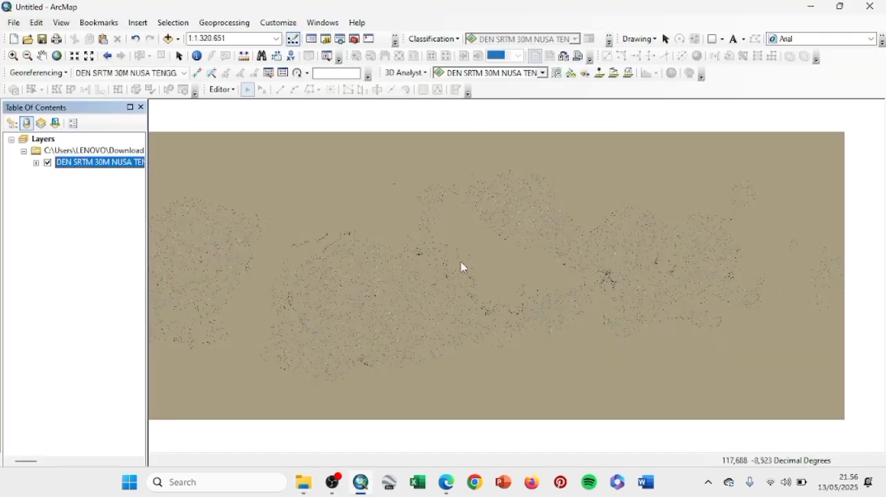
# Step: Change the DEM layer's symbology to Stretched with the black-to-white color ramp
pyautogui.rightClick(101, 163)
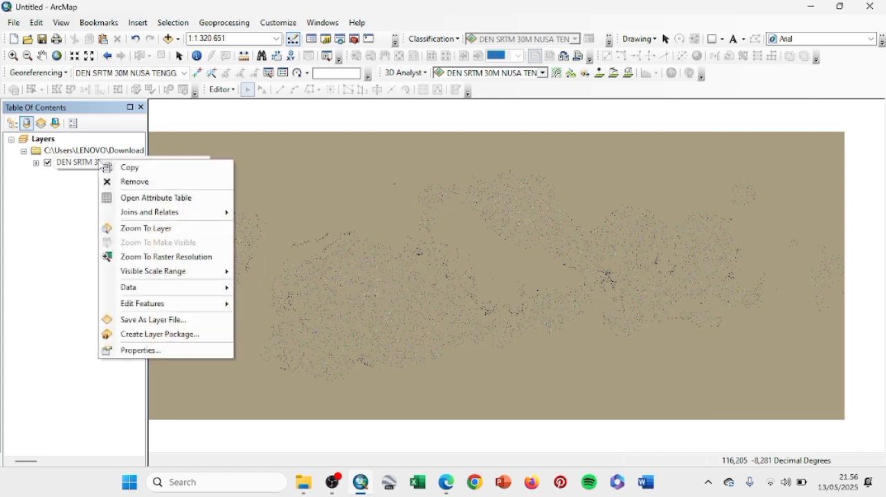
pyautogui.click(143, 350)
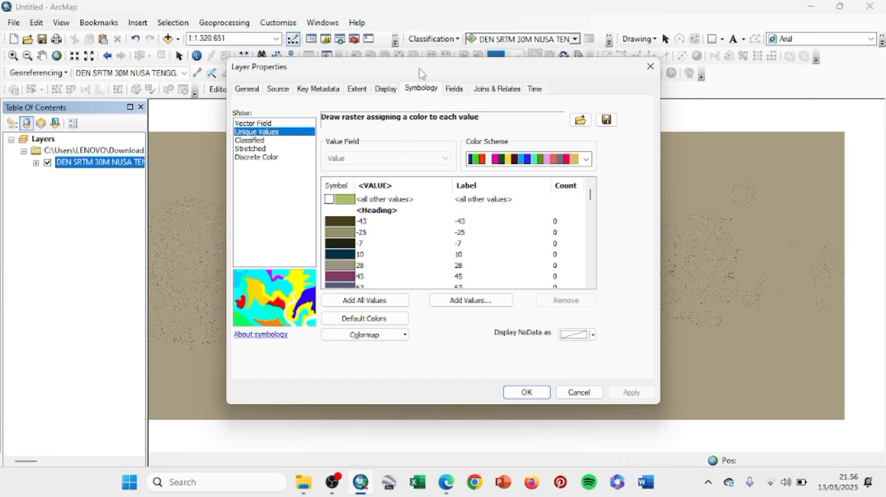
pyautogui.click(252, 149)
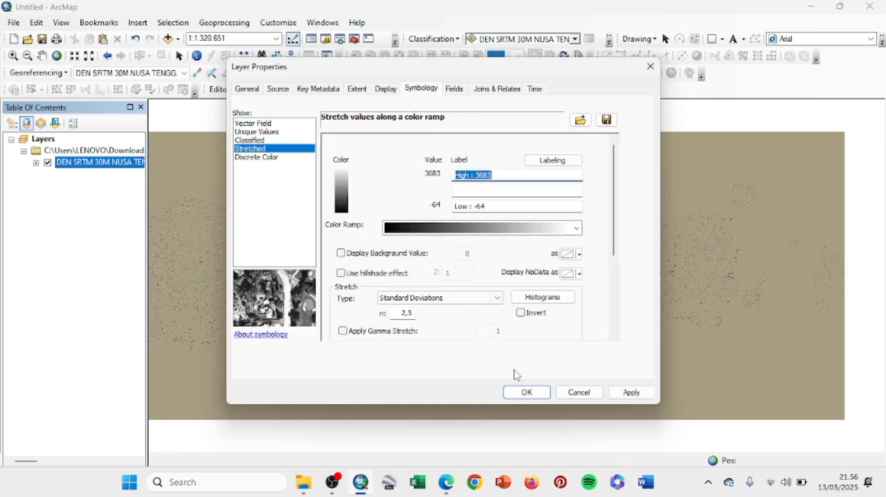
pyautogui.click(520, 391)
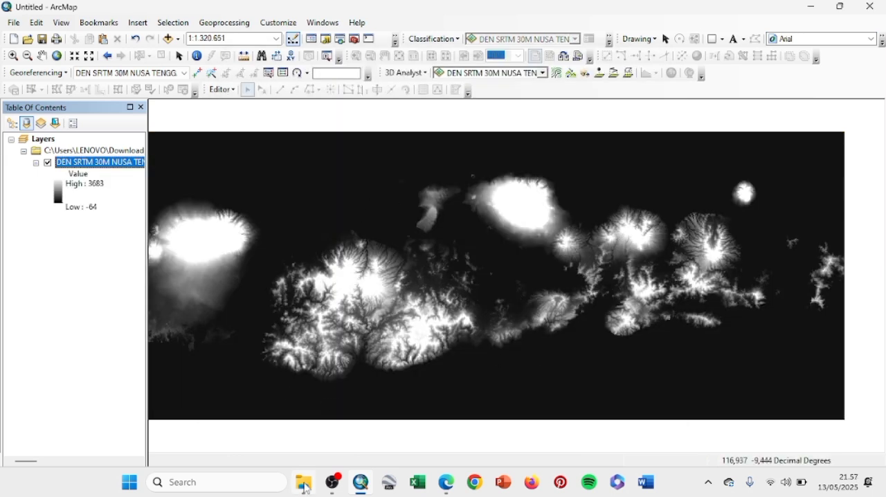
# Step: Switch to File Explorer and open the Bima data folder inside the nested KOTA BIMA folders in Downloads
pyautogui.moveTo(305, 489)
pyautogui.click(294, 412)
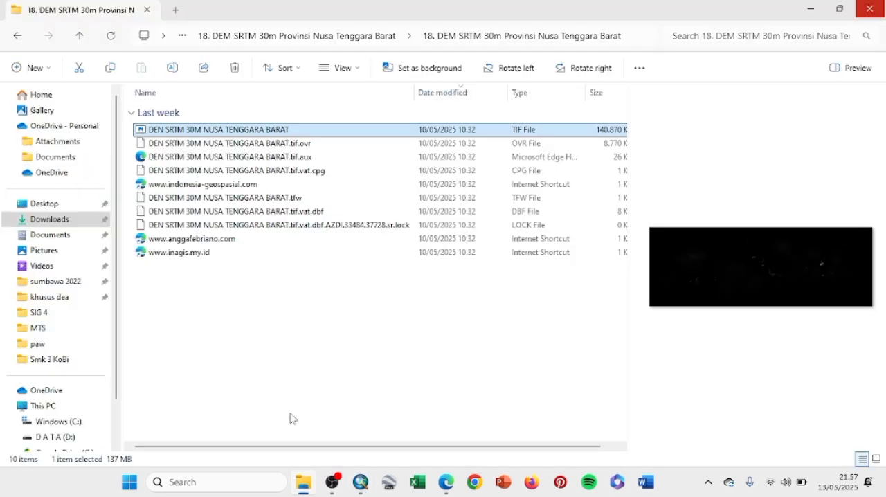
pyautogui.click(67, 220)
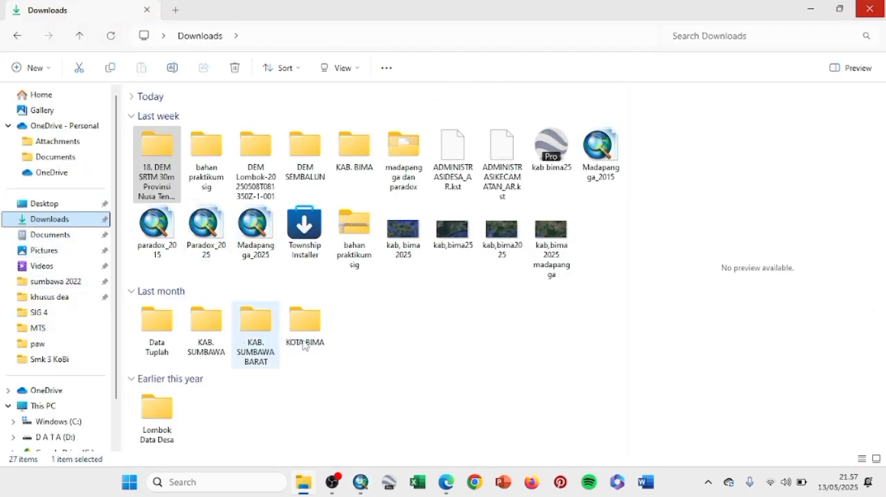
pyautogui.click(312, 335)
pyautogui.doubleClick(312, 335)
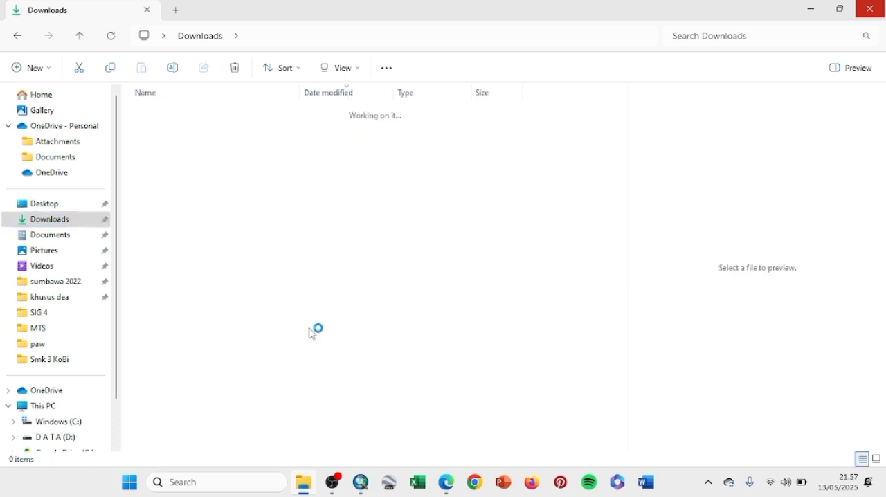
pyautogui.click(186, 133)
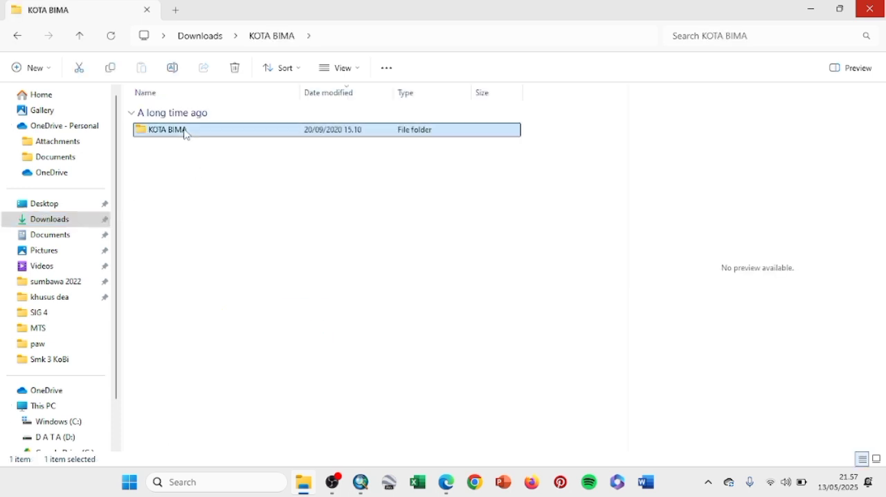
pyautogui.doubleClick(185, 132)
pyautogui.click(186, 133)
pyautogui.doubleClick(185, 133)
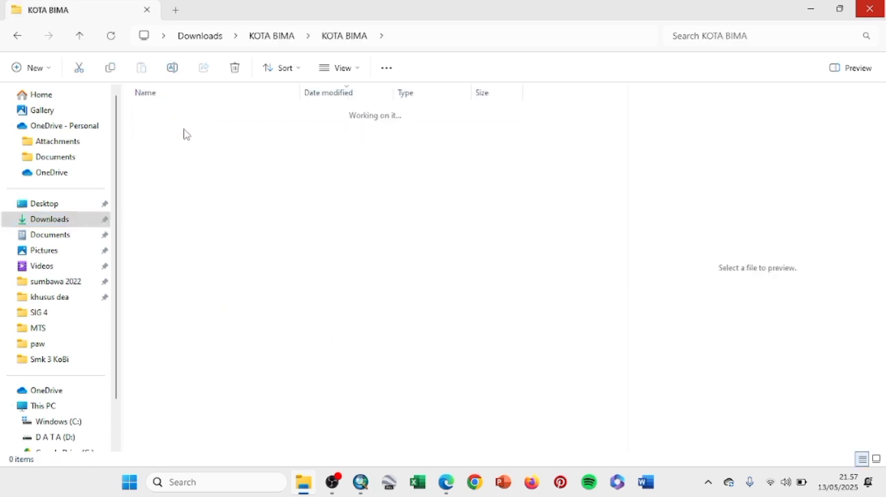
# Step: Search the Bima folder for "administrasi" and add the ADMINISTRASIKECAMATAN_AR shapefile to the map
pyautogui.click(692, 35)
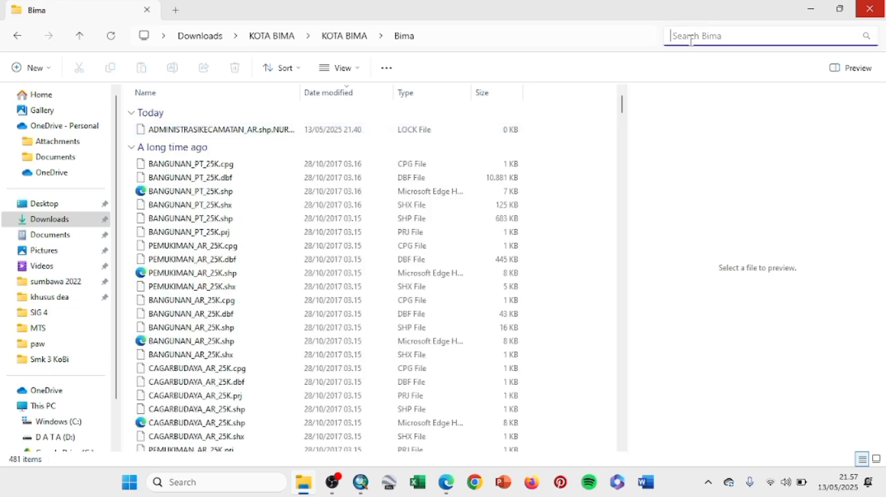
pyautogui.write('administrasi')
pyautogui.click(164, 199)
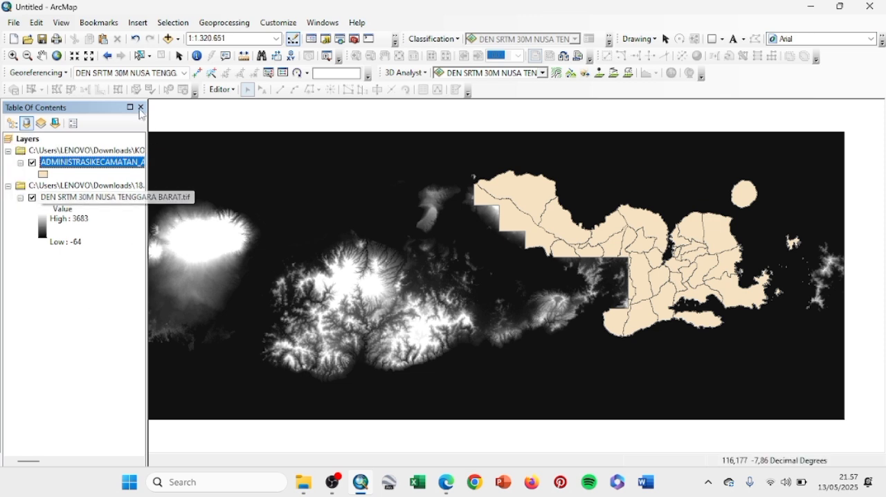
# Step: Select the Parado district's record in the ADMINISTRASIKECAMATAN_AR attribute table
pyautogui.click(13, 55)
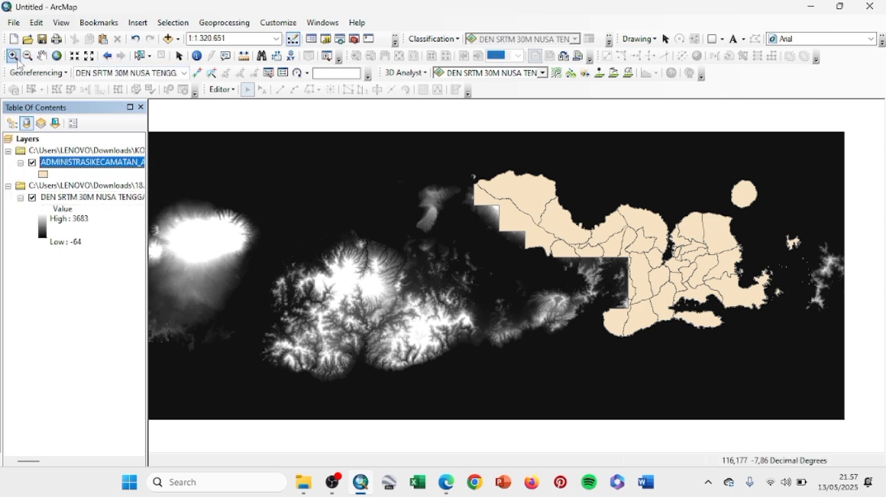
pyautogui.moveTo(635, 214); pyautogui.dragTo(775, 383)
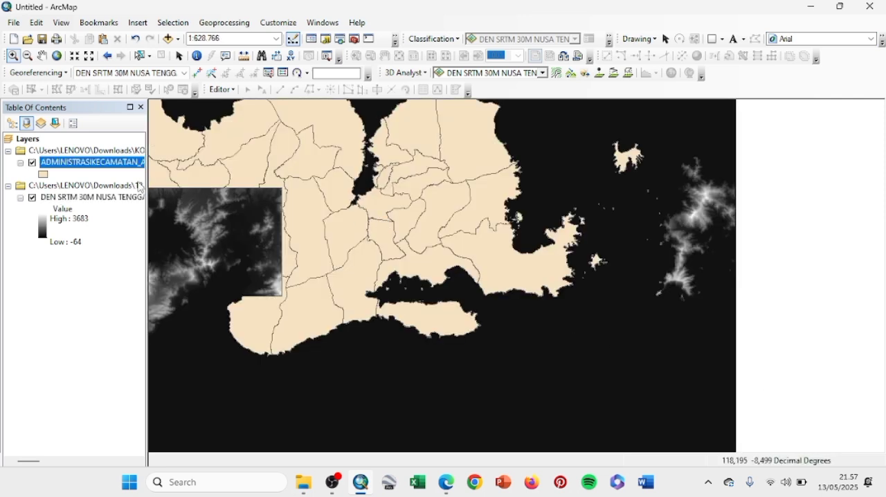
pyautogui.rightClick(110, 166)
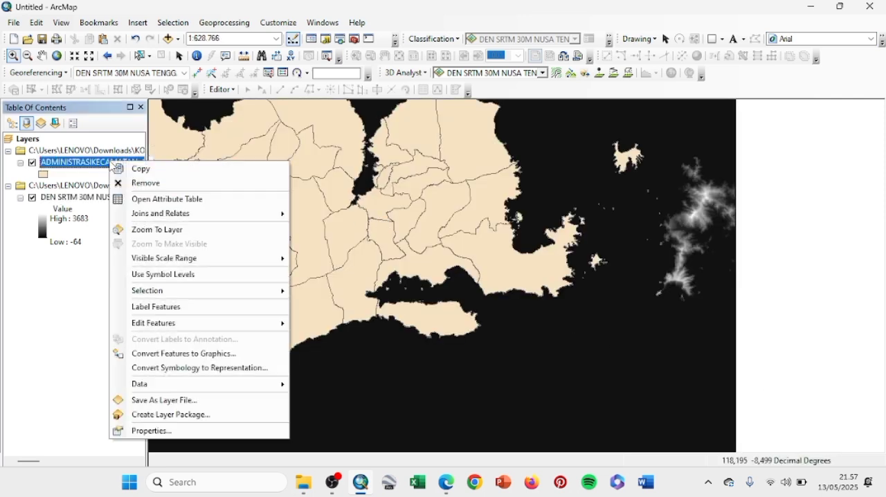
pyautogui.click(154, 201)
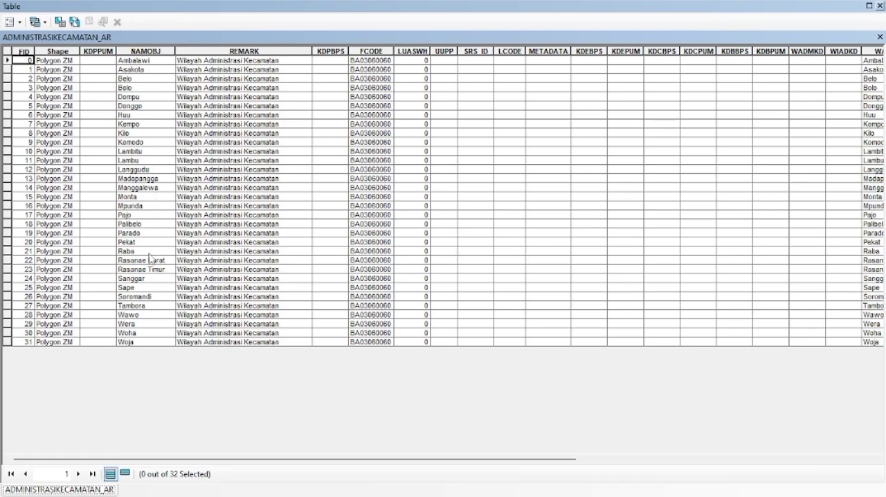
pyautogui.click(7, 233)
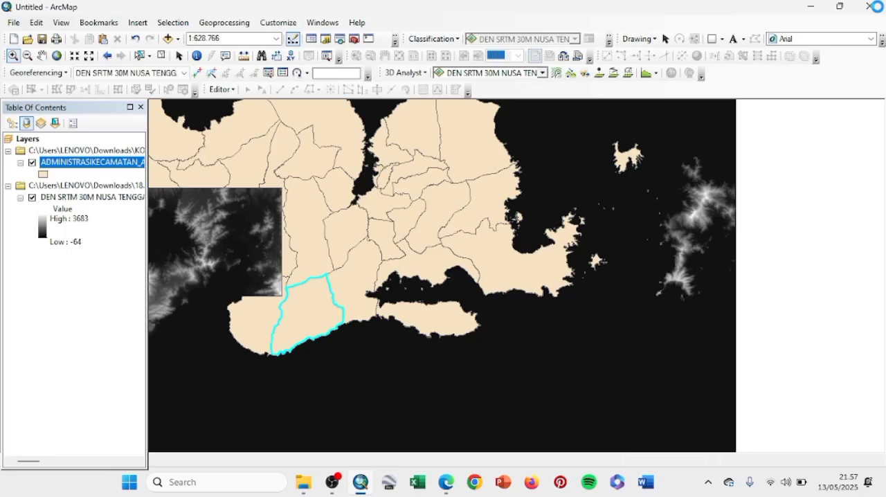
pyautogui.click(880, 5)
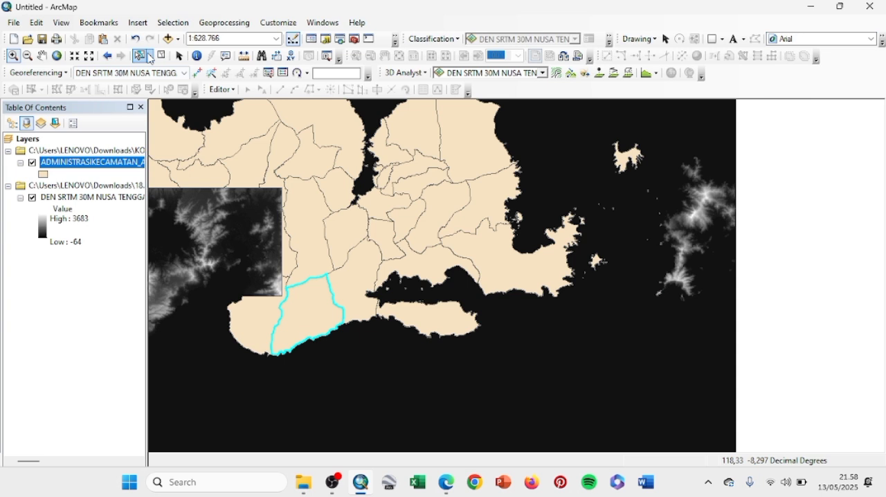
pyautogui.click(142, 57)
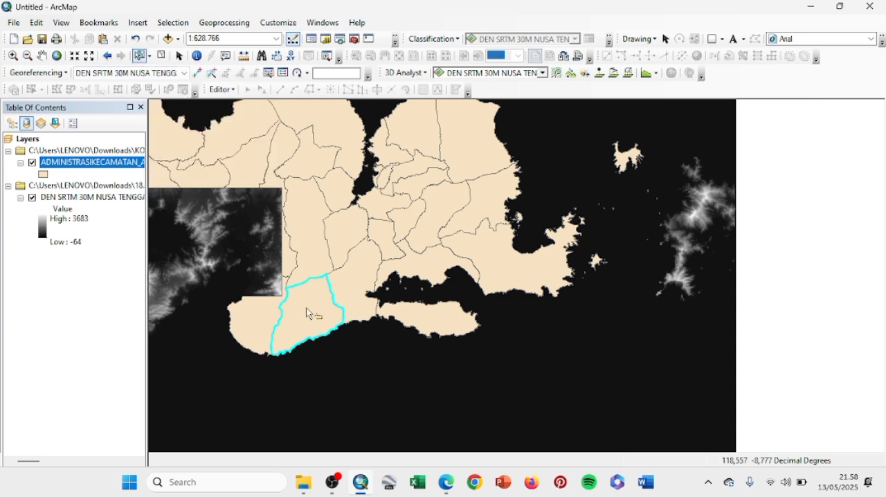
# Step: Extract the selected district by running Clip with ADMINISTRASIKECAMATAN_AR as both input and clip features, and remove the original district layer
pyautogui.click(223, 24)
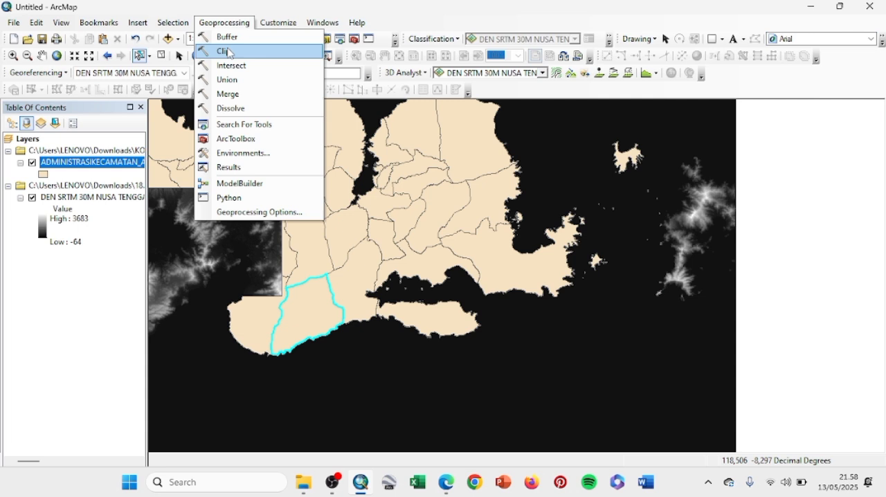
pyautogui.click(224, 52)
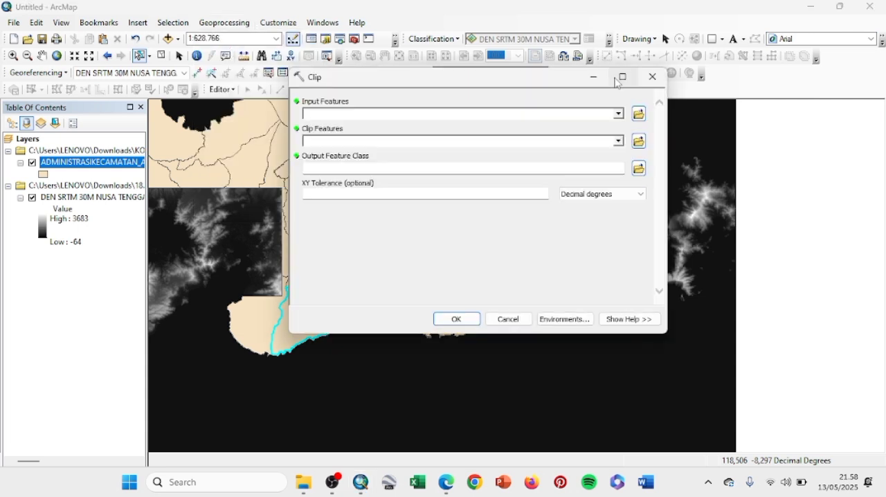
pyautogui.click(618, 113)
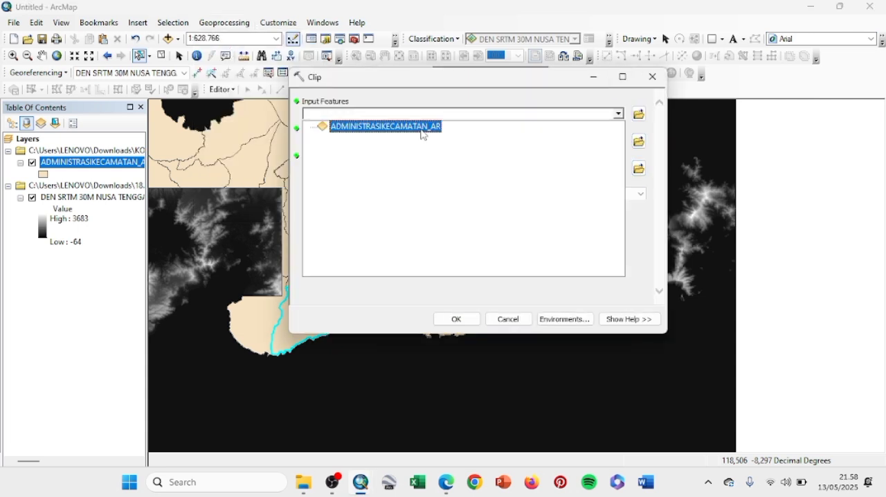
pyautogui.click(419, 127)
pyautogui.click(620, 141)
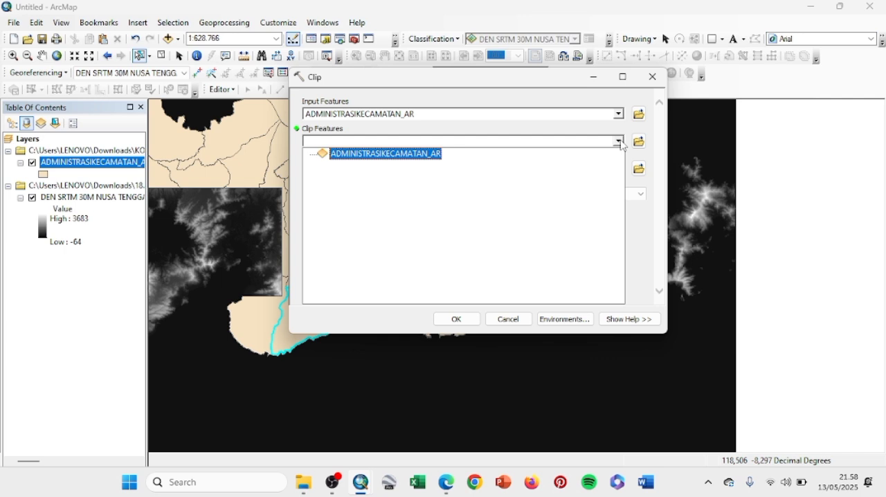
pyautogui.click(398, 155)
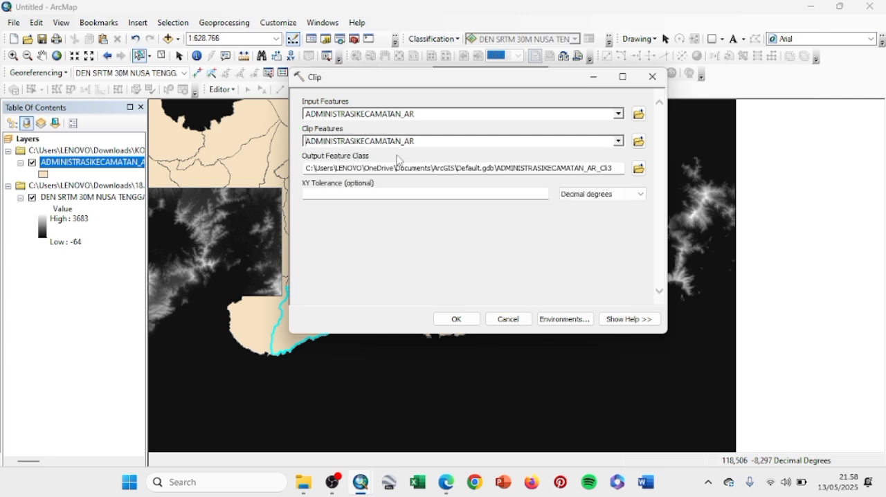
pyautogui.click(459, 319)
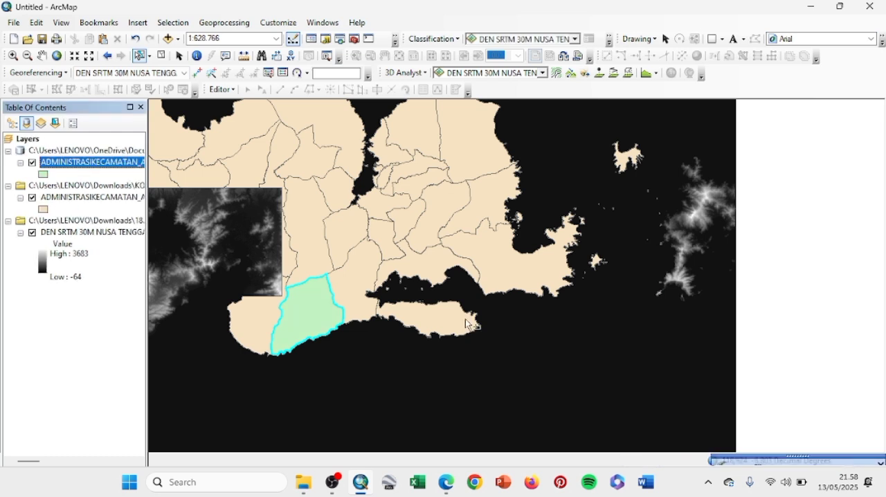
pyautogui.rightClick(95, 195)
pyautogui.click(108, 205)
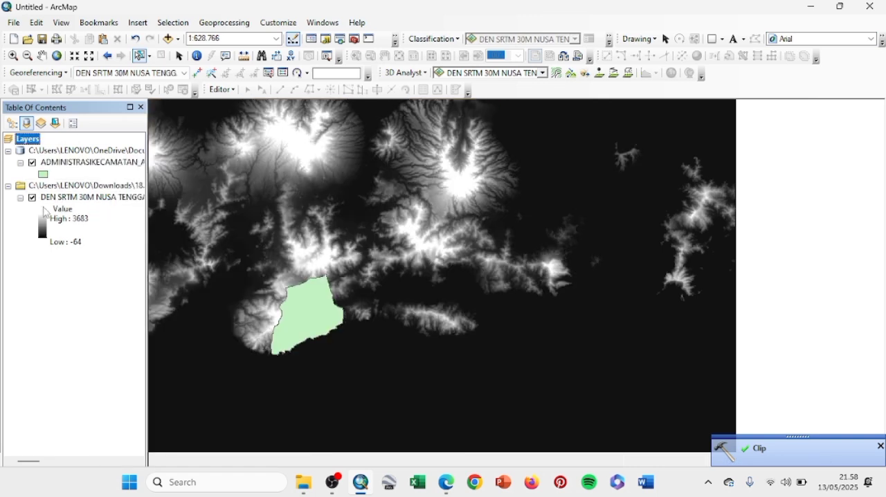
# Step: Clip DEN SRTM 30M NUSA TENGGARA BARAT.tif to ADMINISTRASIKECAMATAN_AR_Cli3 with the Raster Processing Clip tool, using input features for clipping geometry
pyautogui.click(354, 40)
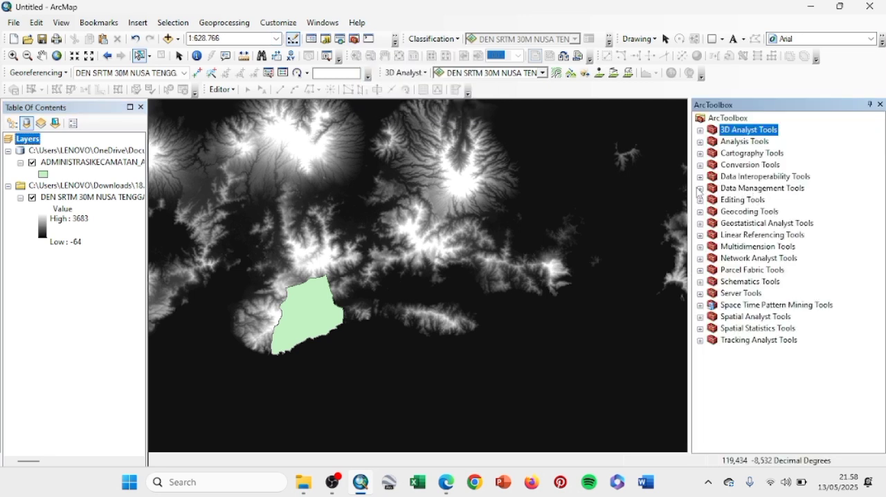
pyautogui.click(700, 188)
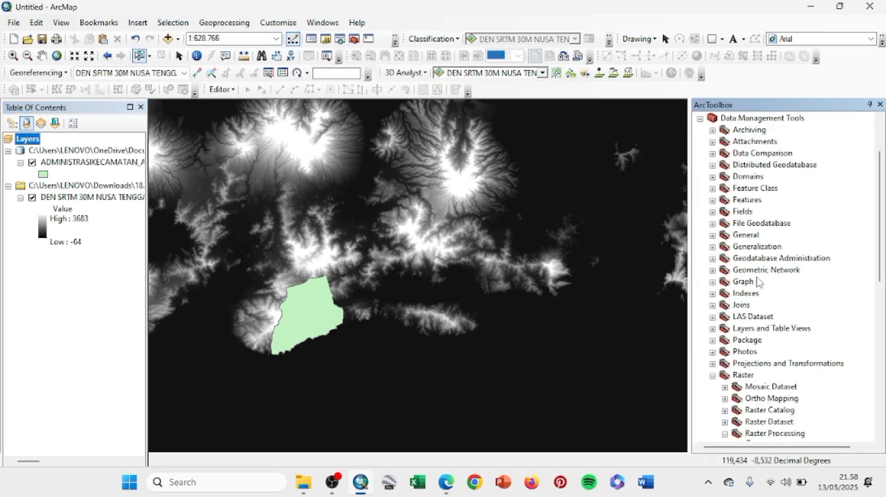
pyautogui.scroll(-6, 776, 331)
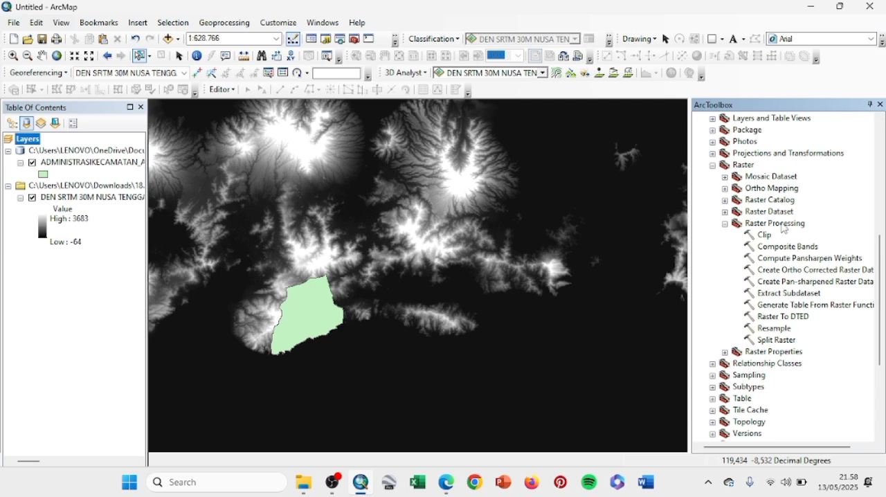
pyautogui.click(743, 166)
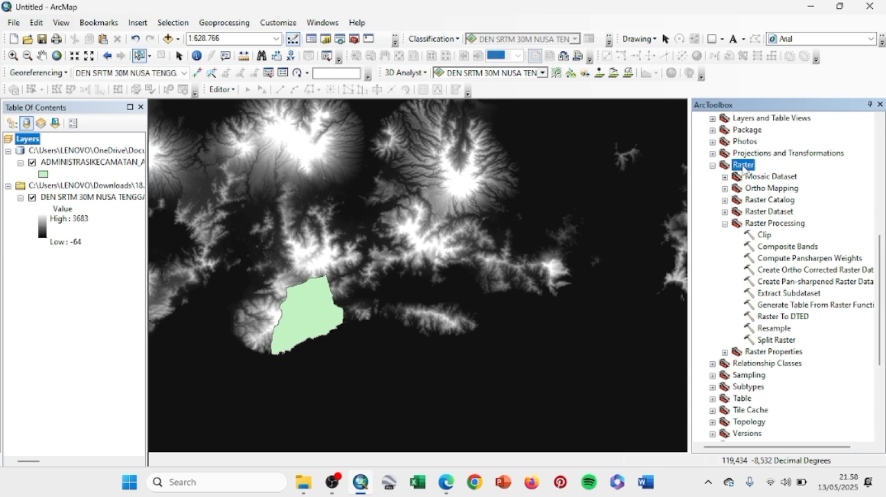
pyautogui.click(761, 228)
pyautogui.click(763, 238)
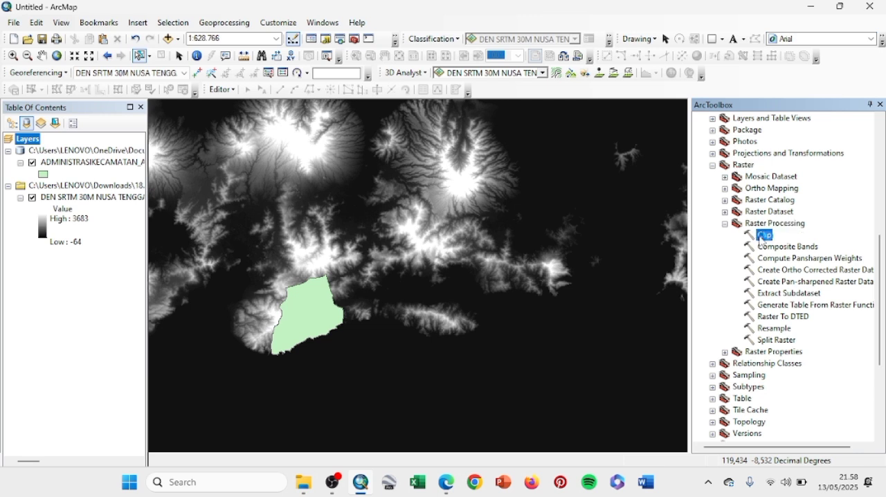
pyautogui.doubleClick(763, 237)
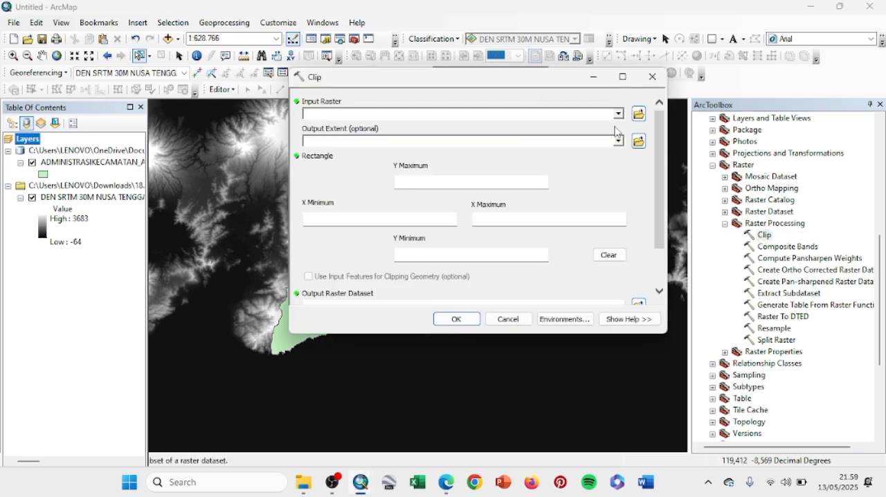
pyautogui.click(618, 114)
pyautogui.click(431, 131)
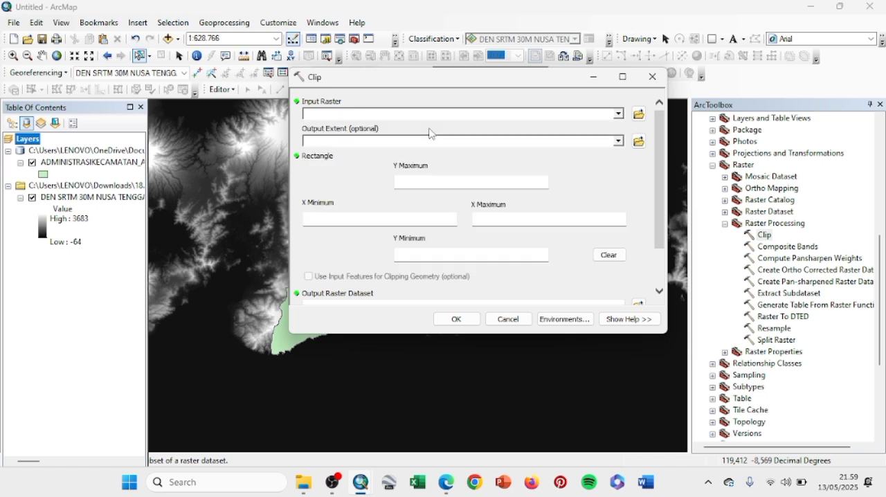
pyautogui.click(619, 141)
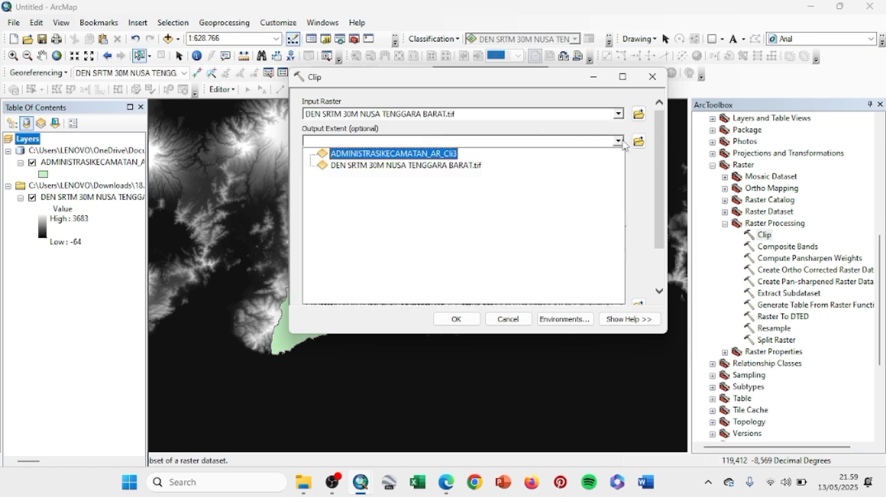
pyautogui.click(407, 154)
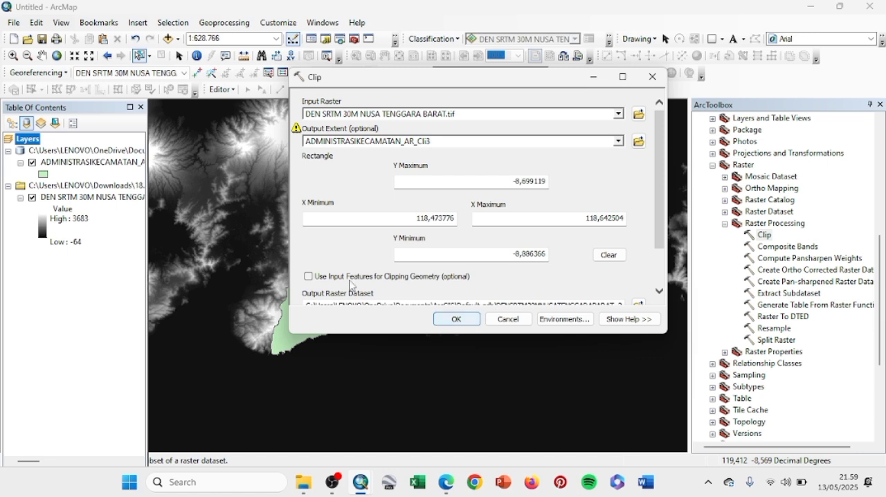
pyautogui.click(309, 277)
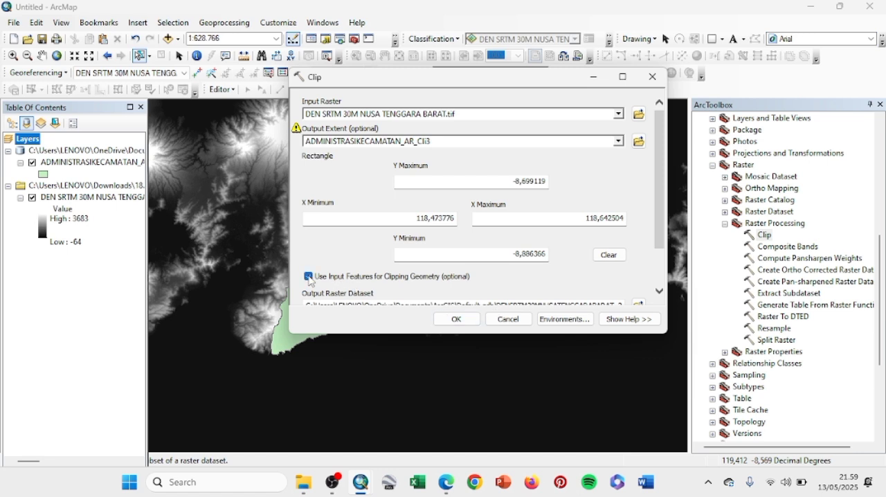
pyautogui.click(442, 319)
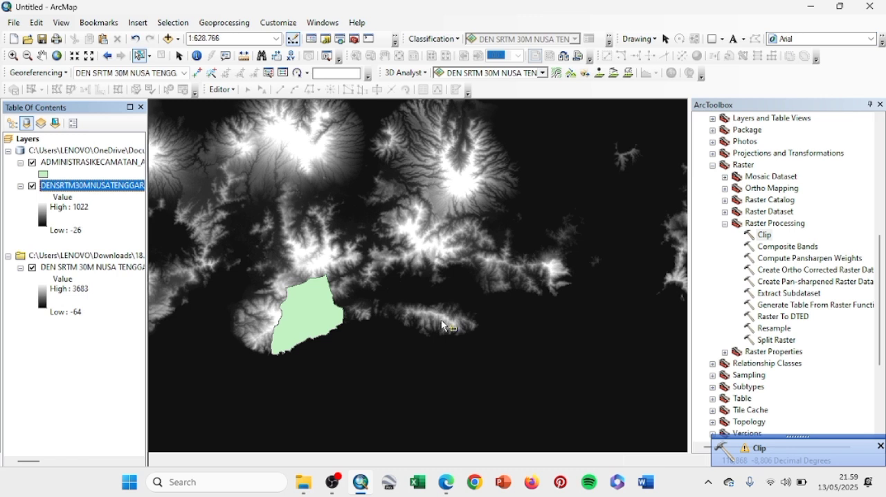
# Step: Remove the original unclipped DEN SRTM 30M NUSA TENGGARA BARAT.tif layer from the map
pyautogui.rightClick(97, 274)
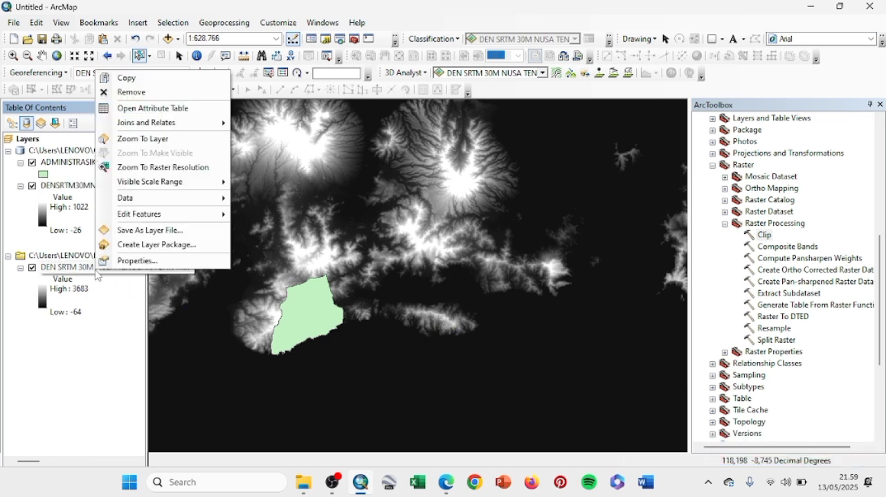
pyautogui.click(139, 93)
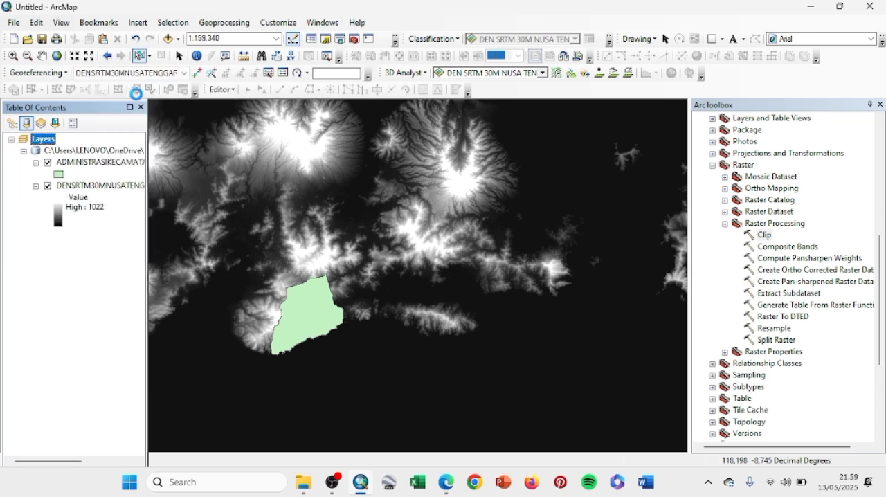
pyautogui.click(59, 59)
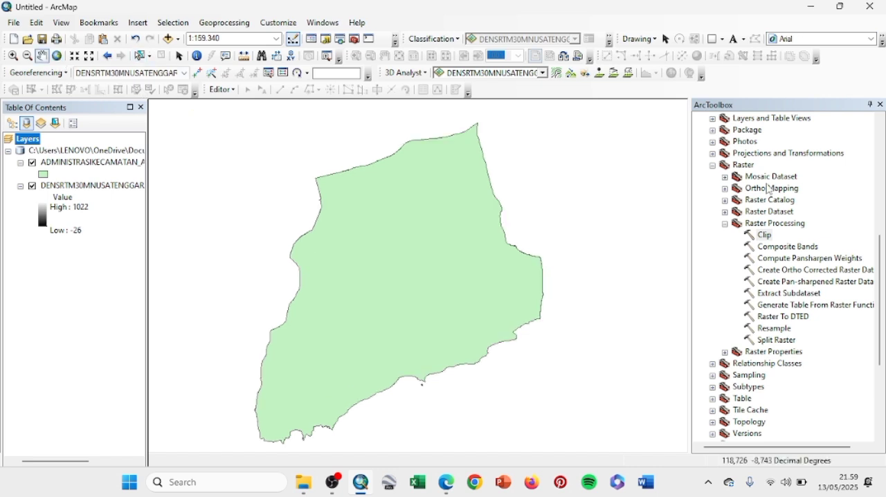
# Step: Generate contours from the clipped raster DENSRTM30MNUSATENGGARABARAT_2 with the 3D Analyst Contour tool, using a contour interval of 10
pyautogui.scroll(8, 769, 189)
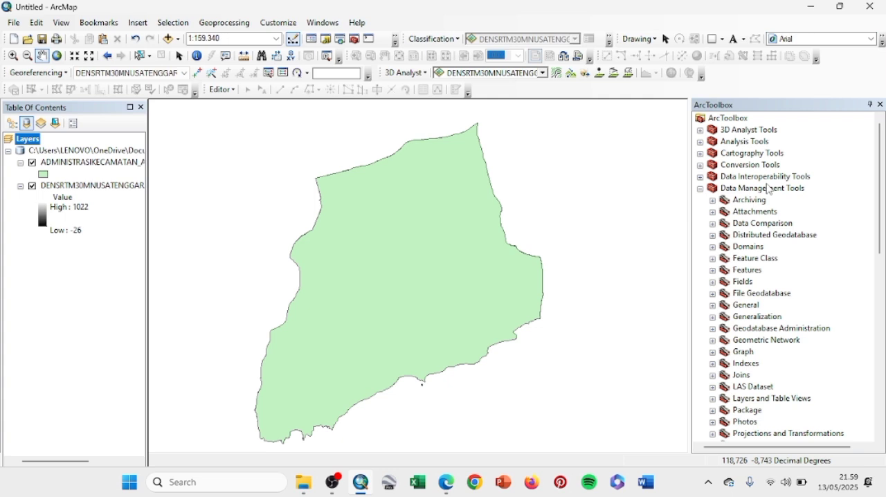
pyautogui.click(700, 190)
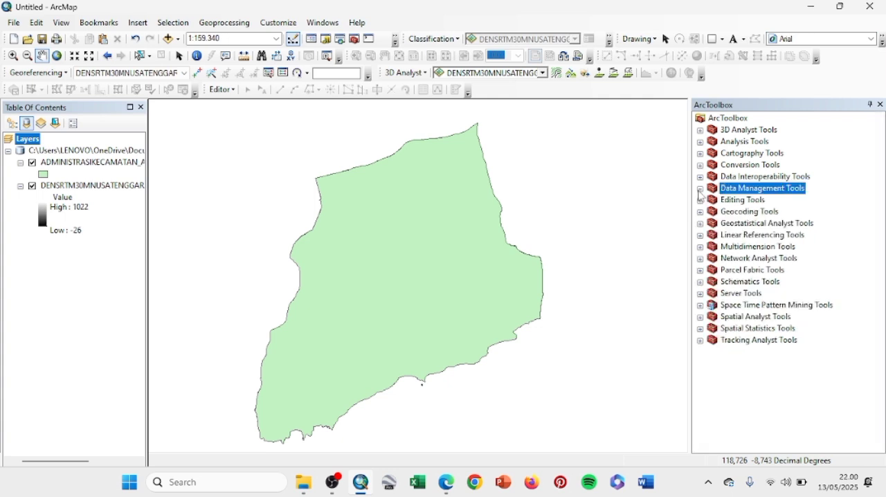
pyautogui.click(699, 131)
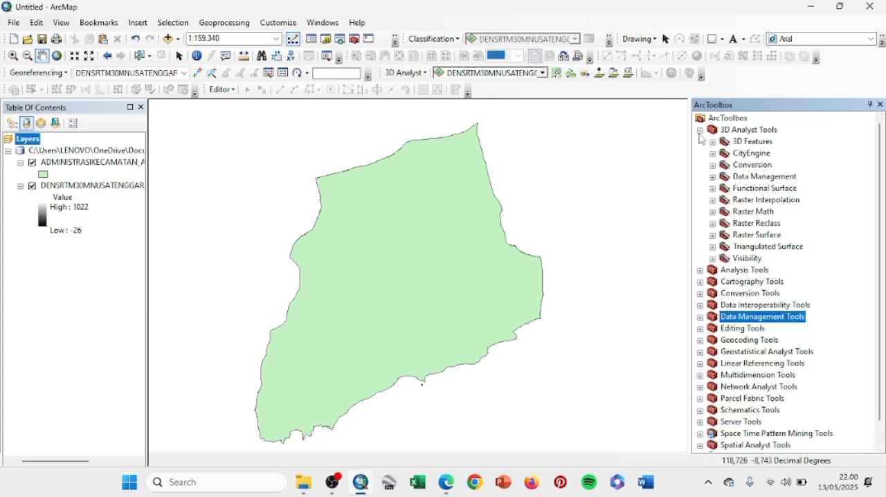
pyautogui.click(713, 236)
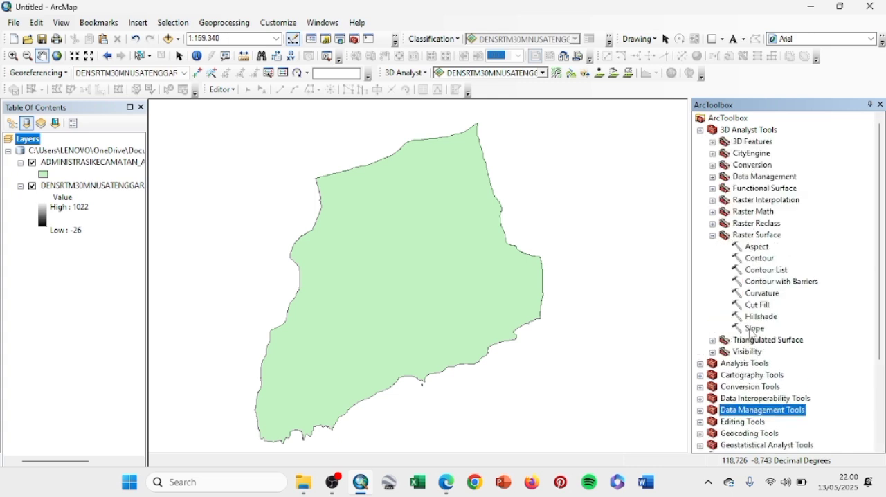
pyautogui.click(754, 259)
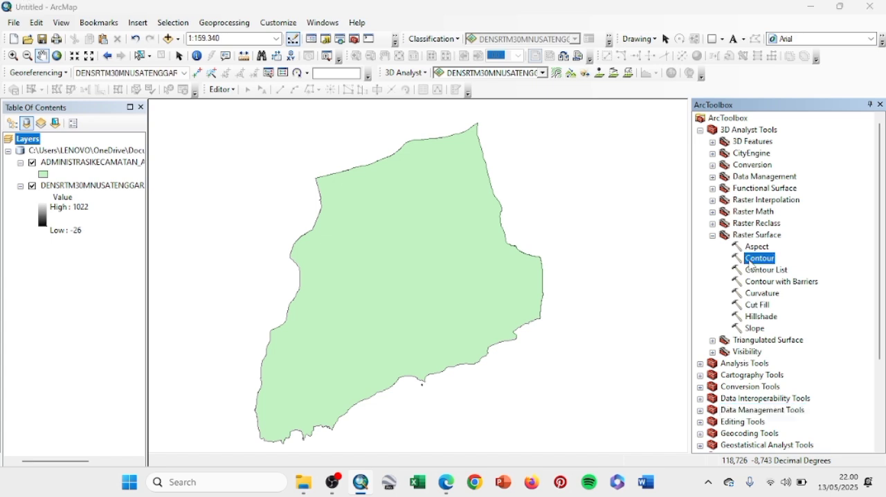
pyautogui.doubleClick(757, 259)
pyautogui.click(620, 114)
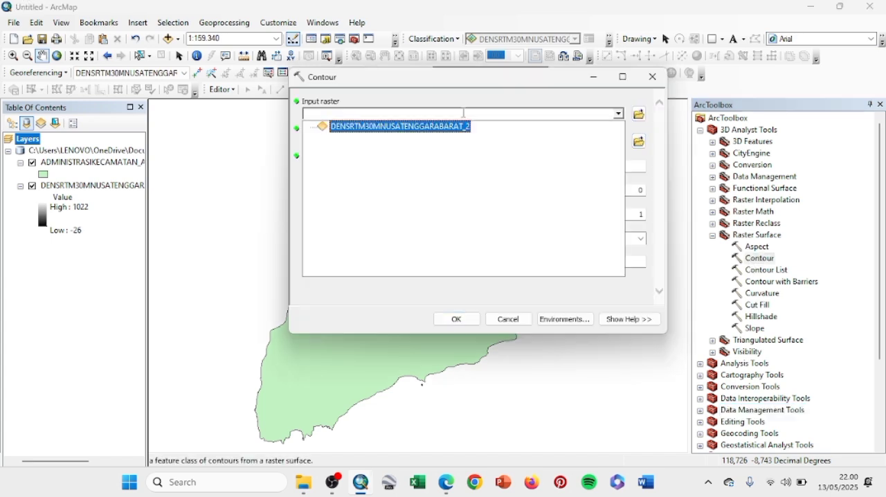
pyautogui.click(443, 126)
pyautogui.click(630, 166)
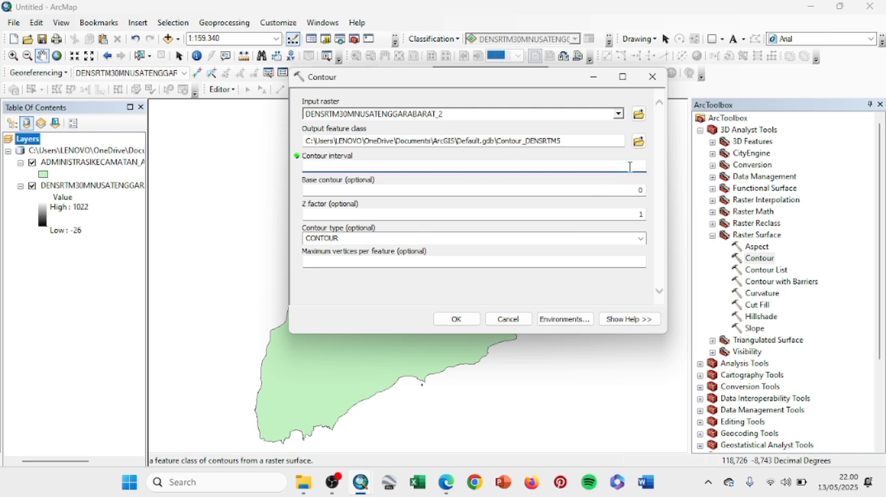
pyautogui.write('10')
pyautogui.click(460, 317)
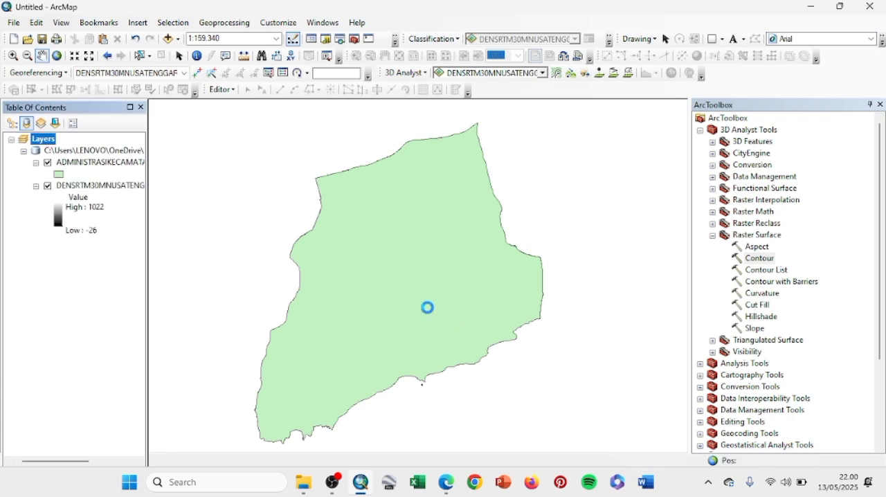
# Step: Rename the new 10-interval contour layer as "Minor 10"
pyautogui.click(74, 163)
pyautogui.write('Minor 10')
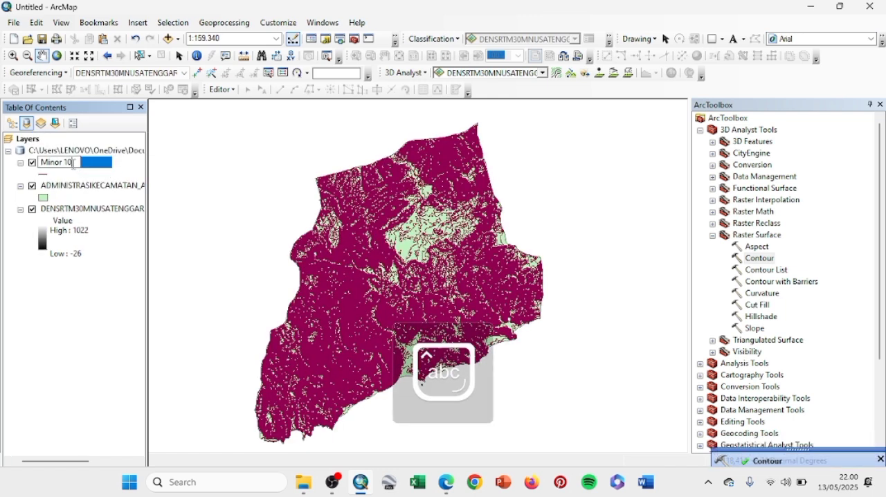
pyautogui.press('Return')
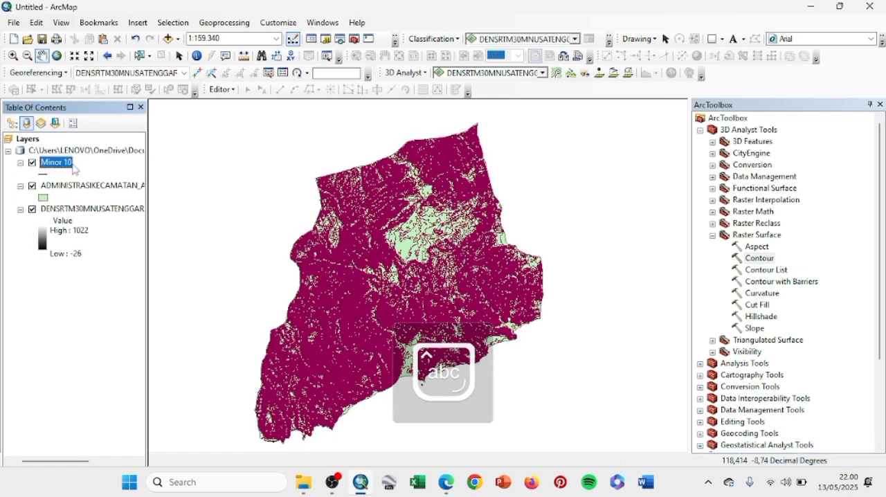
# Step: Generate contours at an interval of 50 from DENSRTM30MNUSATENGGARABARAT_2 and rename the resulting layer as "Major 50"
pyautogui.doubleClick(773, 261)
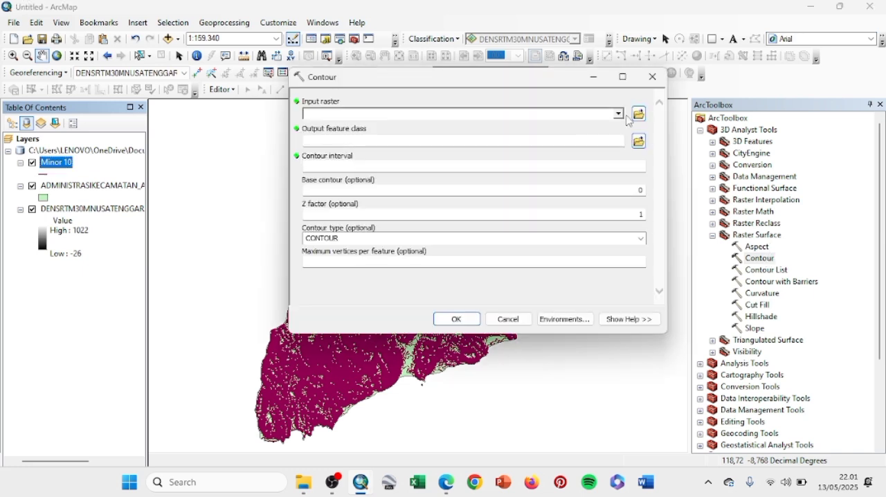
pyautogui.click(622, 115)
pyautogui.click(437, 127)
pyautogui.click(580, 170)
pyautogui.write('50')
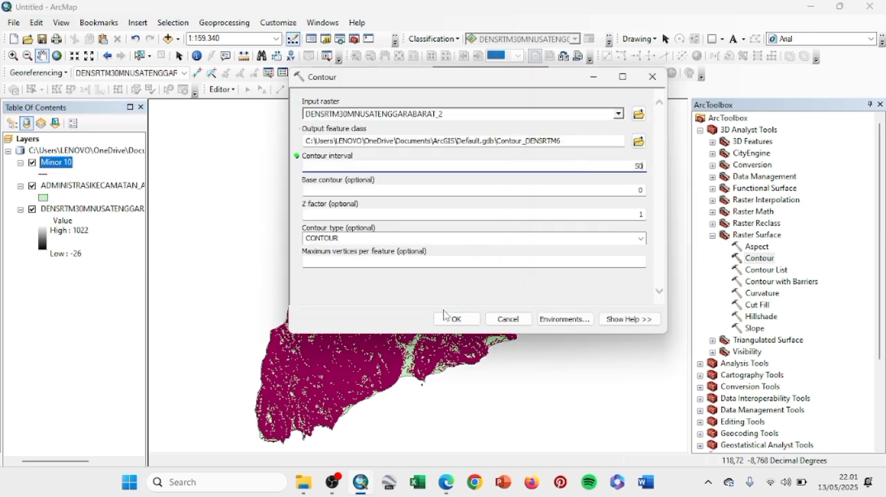
pyautogui.click(449, 319)
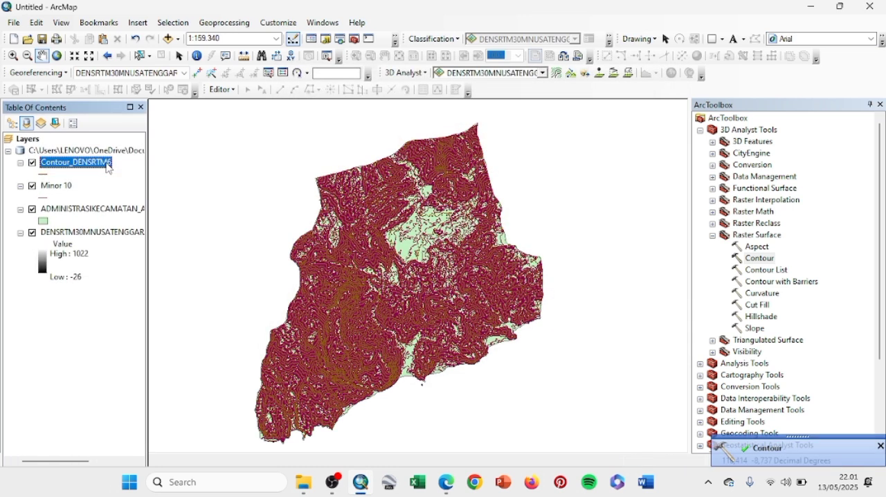
pyautogui.write('Major 50')
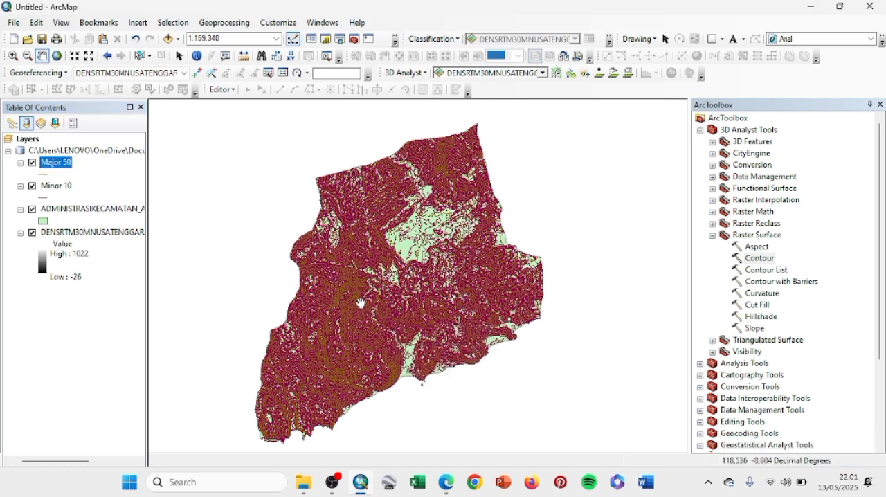
# Step: Run the Slope tool on DENSRTM30MNUSATENGGARABARAT_2, keeping the degree output measurement, planar method and Z factor of 1
pyautogui.scroll(-1, 360, 303)
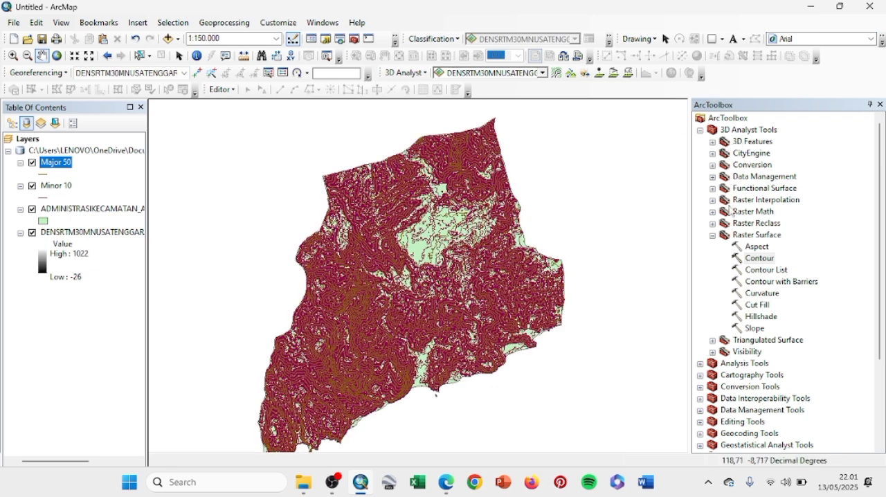
pyautogui.click(754, 329)
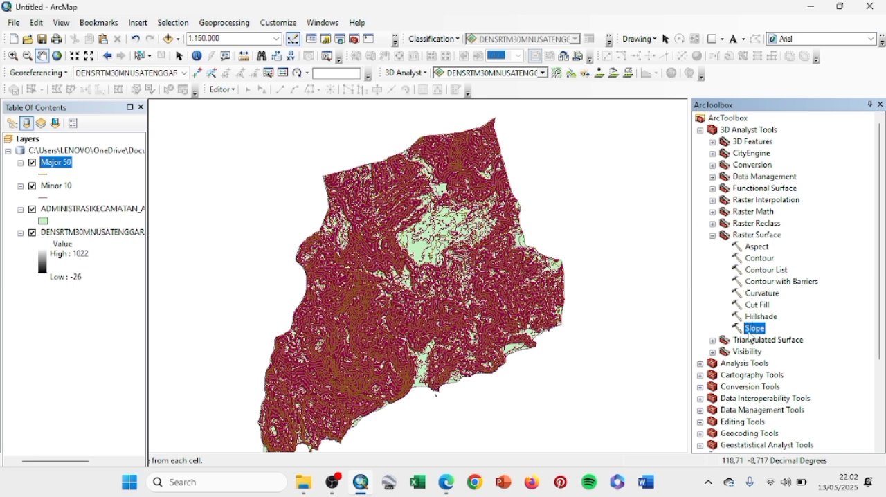
pyautogui.doubleClick(753, 329)
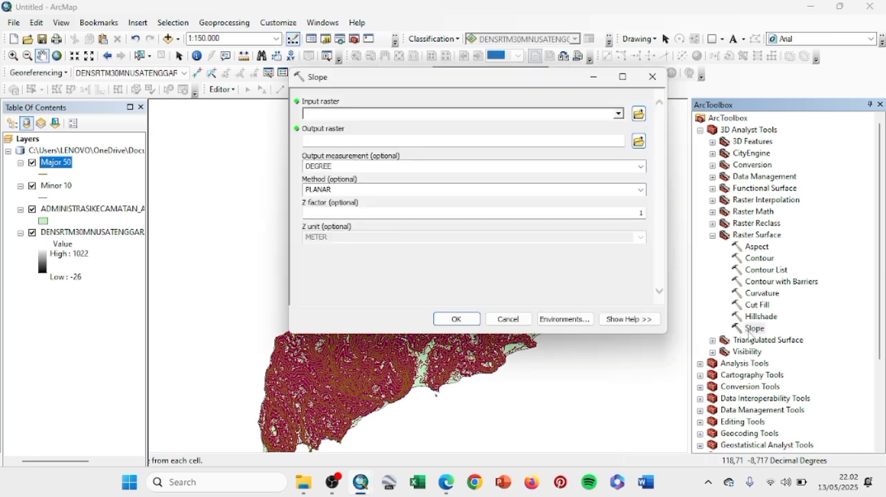
pyautogui.click(619, 114)
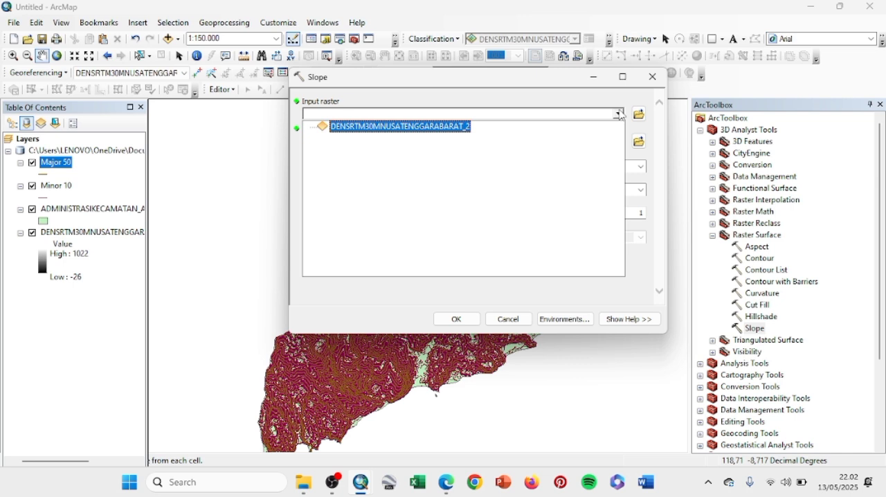
pyautogui.click(434, 128)
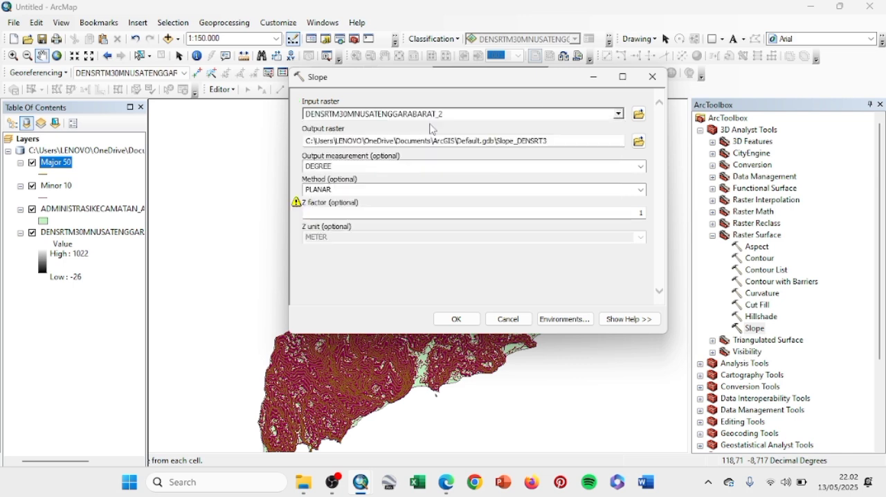
pyautogui.click(456, 319)
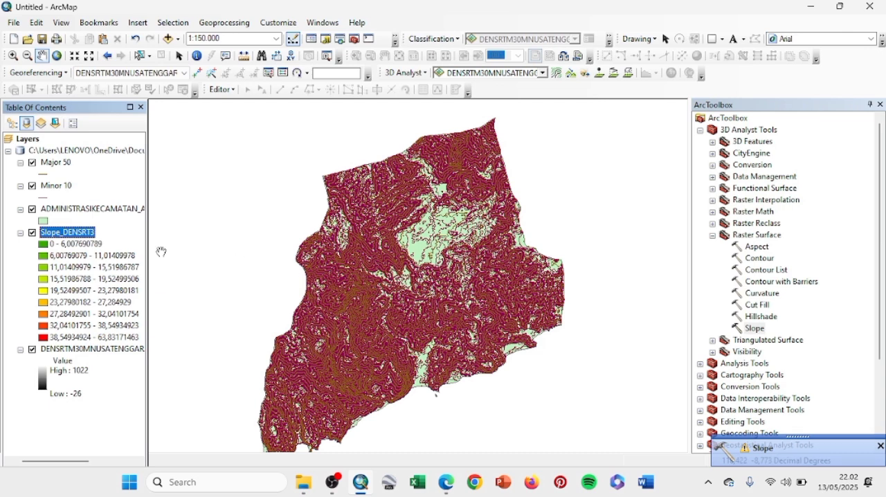
# Step: Switch the Slope_DENSRT3 layer's classified symbology to five classes with the Manual classification method
pyautogui.rightClick(90, 234)
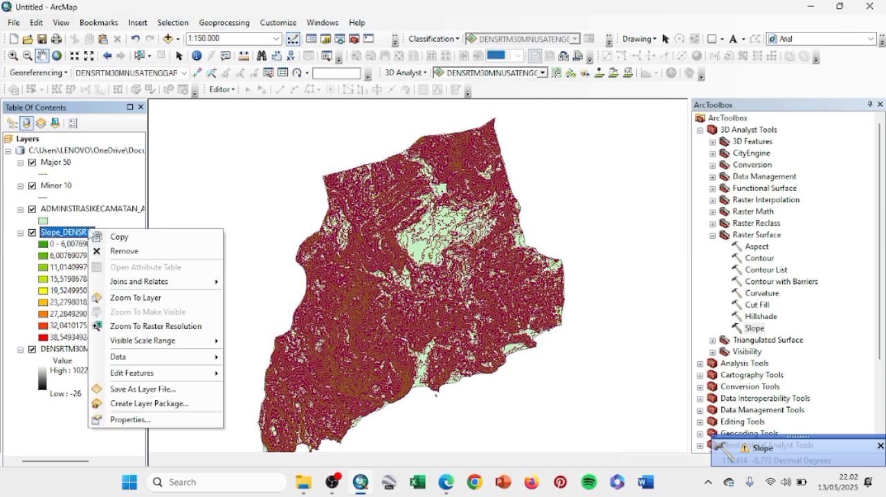
pyautogui.click(114, 419)
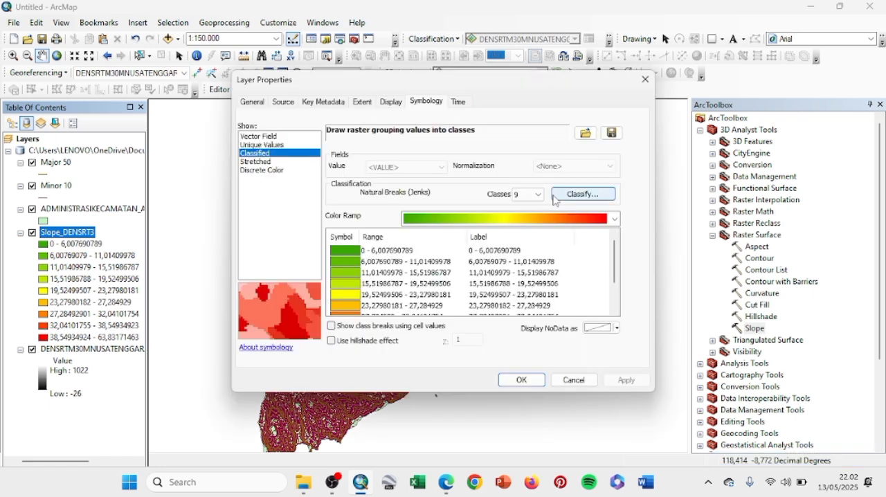
pyautogui.click(574, 195)
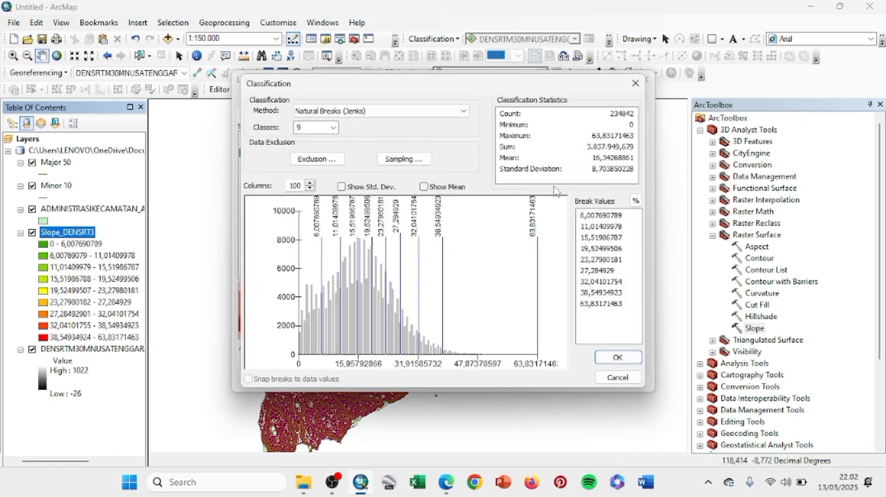
pyautogui.click(333, 128)
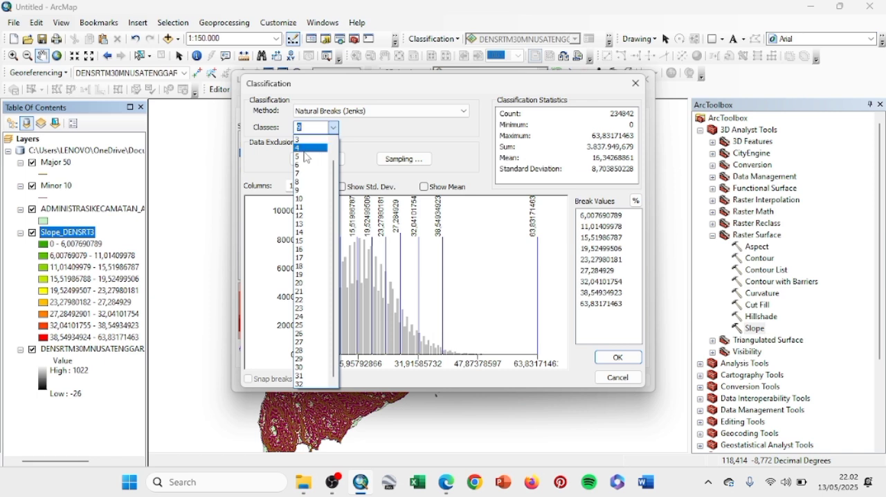
pyautogui.click(305, 157)
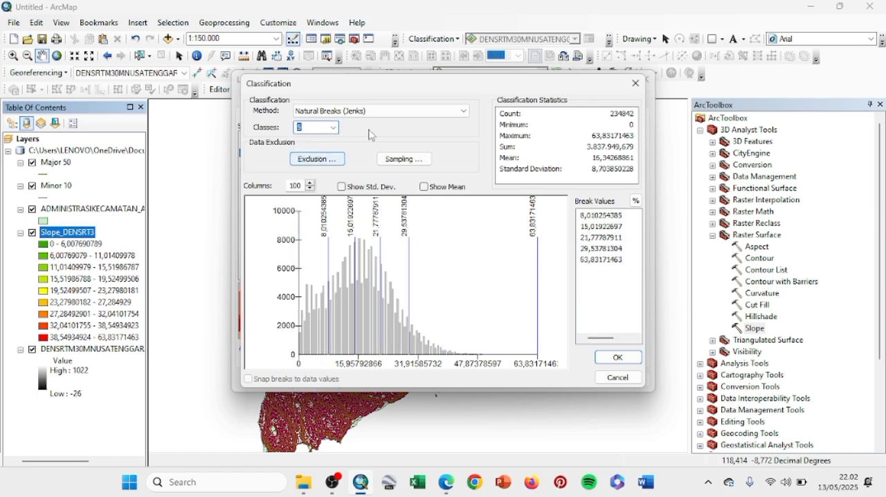
pyautogui.click(464, 114)
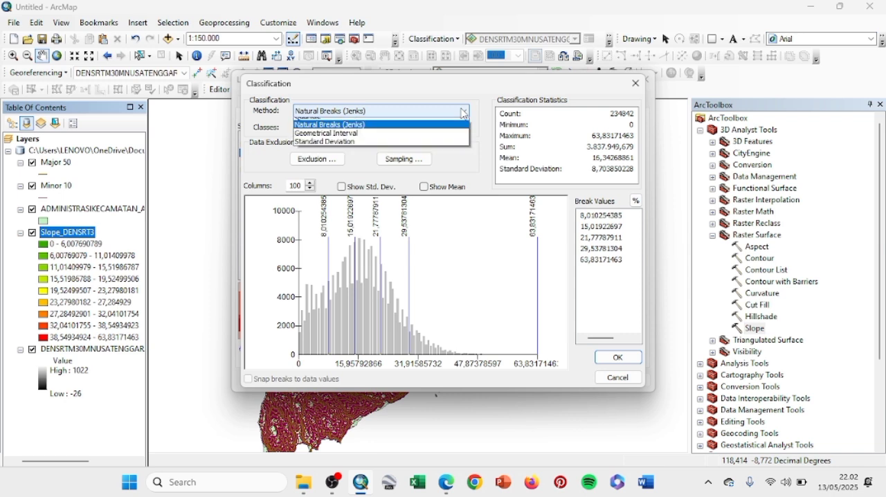
pyautogui.click(417, 122)
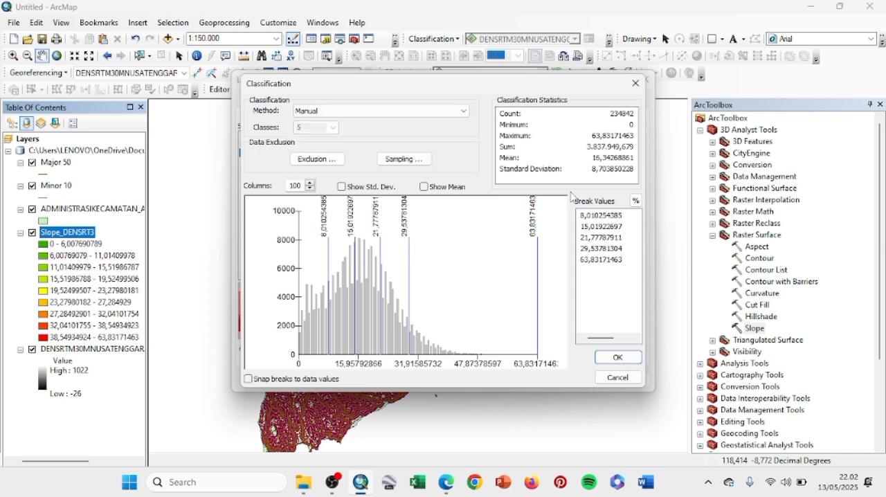
# Step: Set the first four slope class break values to 8, 15, 25 and 45, keeping the maximum as the last break
pyautogui.click(601, 219)
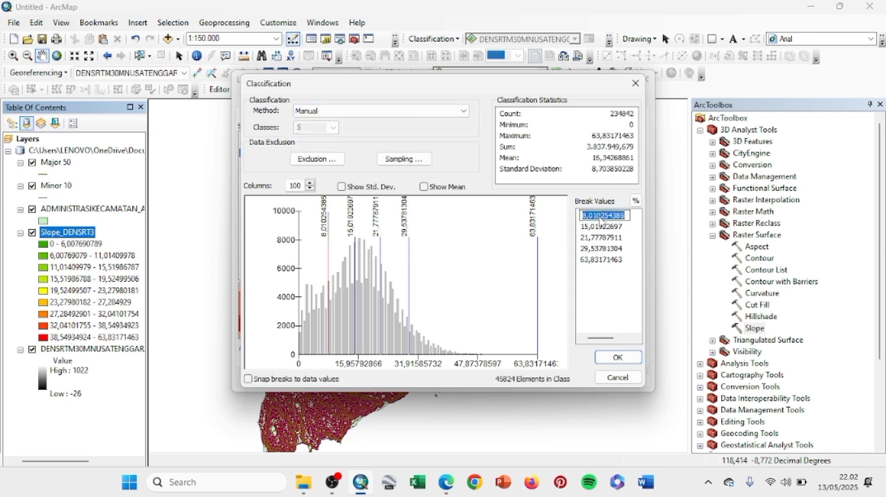
pyautogui.write('8')
pyautogui.click(595, 231)
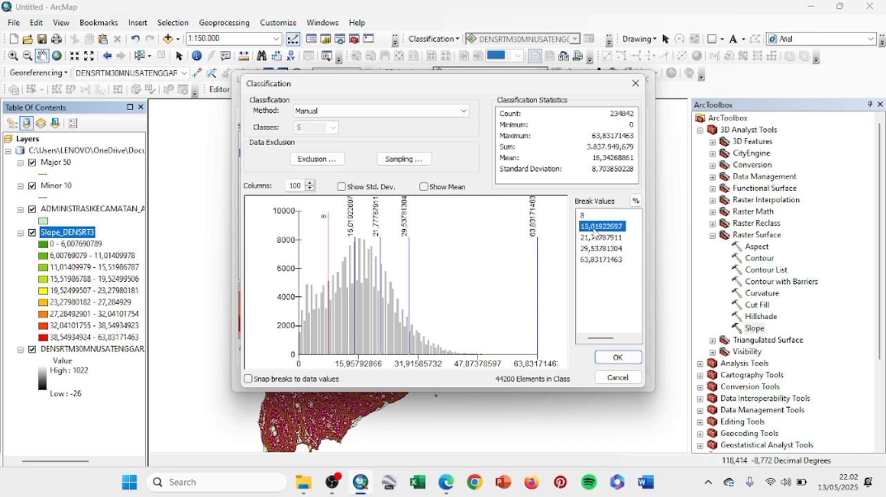
pyautogui.write('15')
pyautogui.click(595, 238)
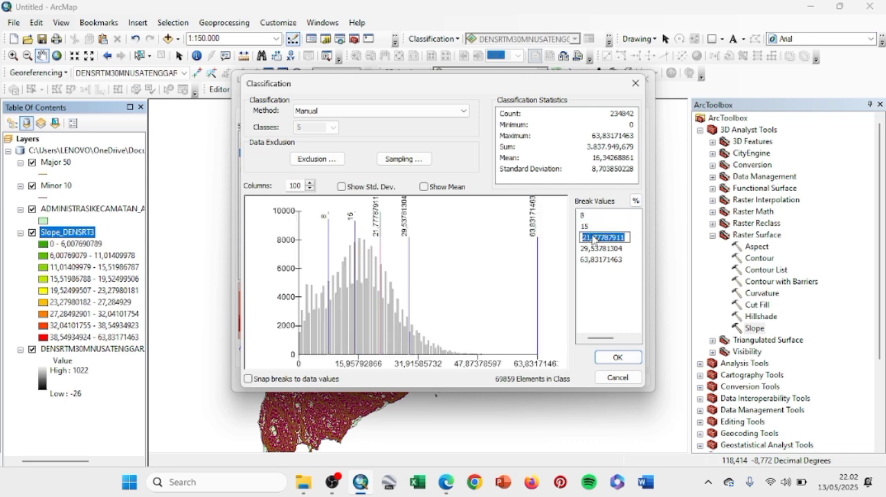
pyautogui.write('25')
pyautogui.click(595, 251)
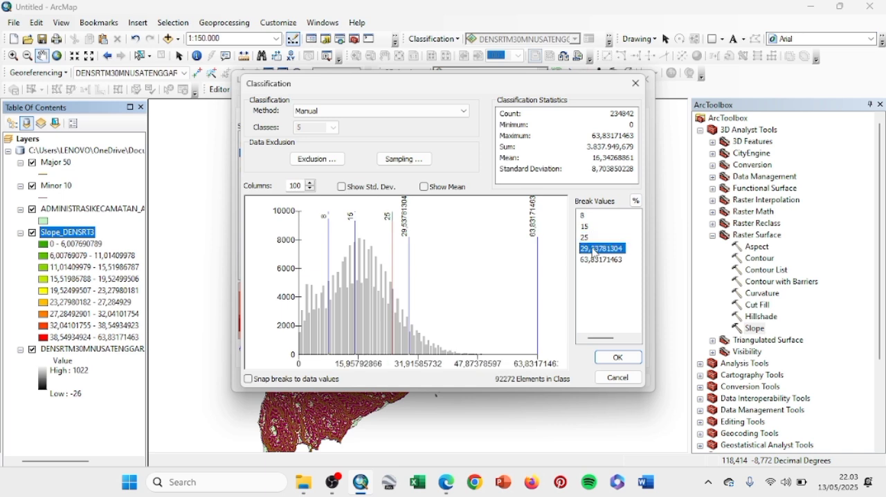
pyautogui.write('4')
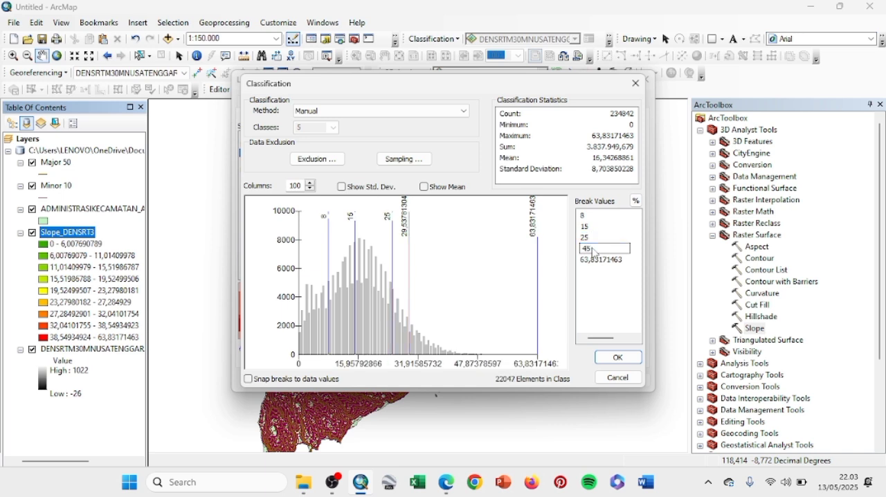
pyautogui.write('5')
pyautogui.click(615, 361)
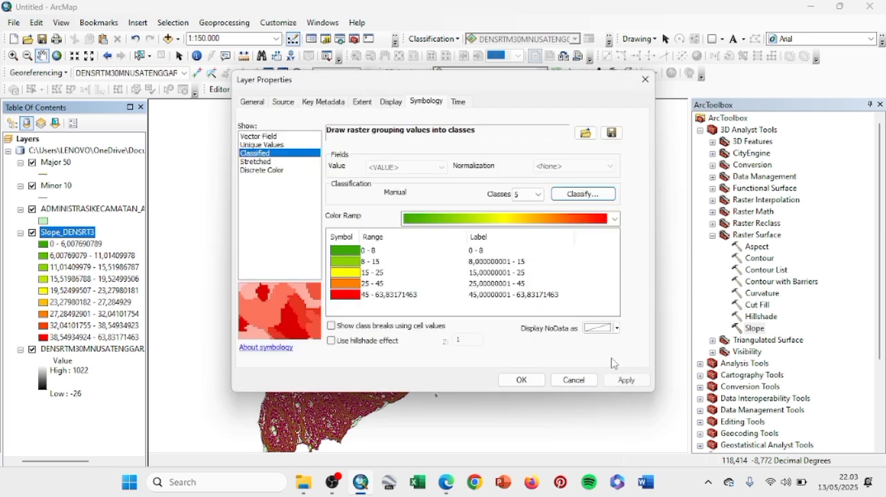
# Step: Label the five slope classes from lowest to highest Datar, Landai, Agak Curam, Curam and Sangat Curam, and apply the symbology
pyautogui.click(482, 253)
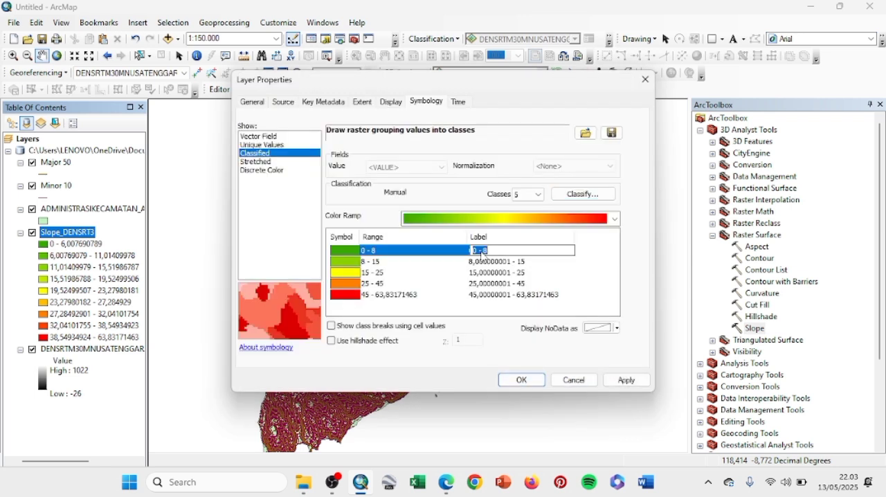
pyautogui.write('Datar')
pyautogui.click(482, 261)
pyautogui.write('Landai')
pyautogui.click(483, 267)
pyautogui.write('Agak Curam')
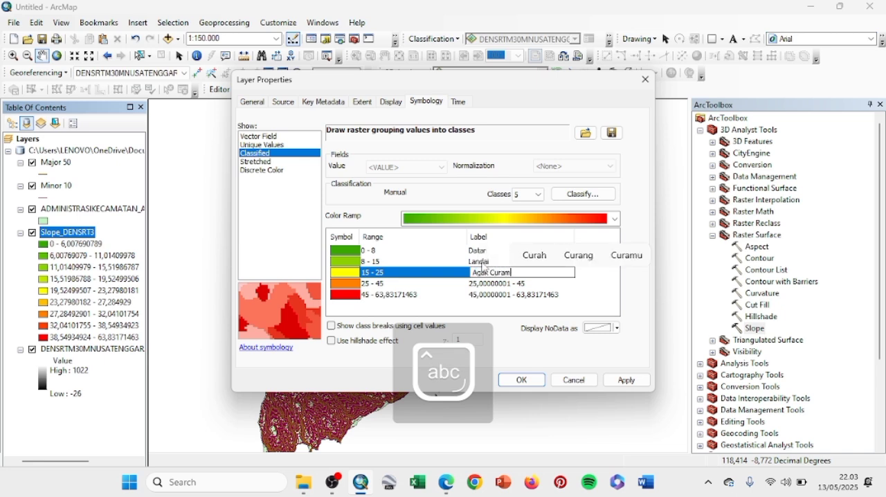
pyautogui.press('Return')
pyautogui.write('Curam')
pyautogui.press('Return')
pyautogui.write('Sangat Curam')
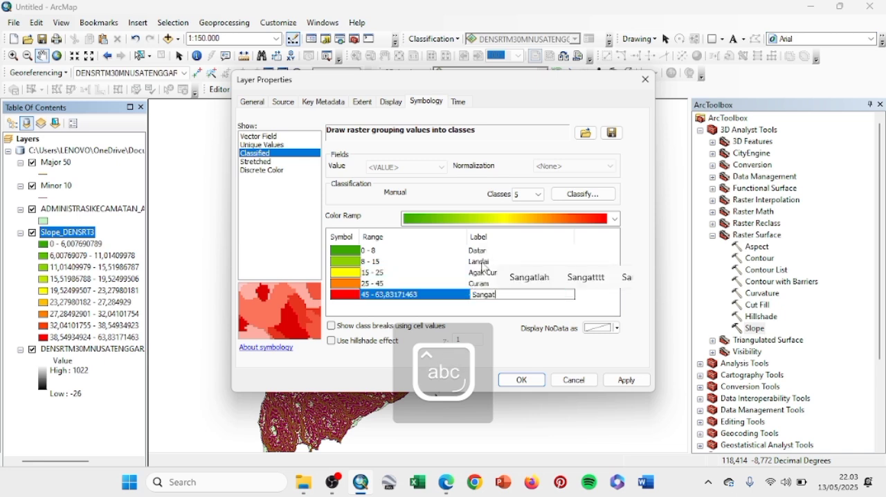
pyautogui.click(520, 384)
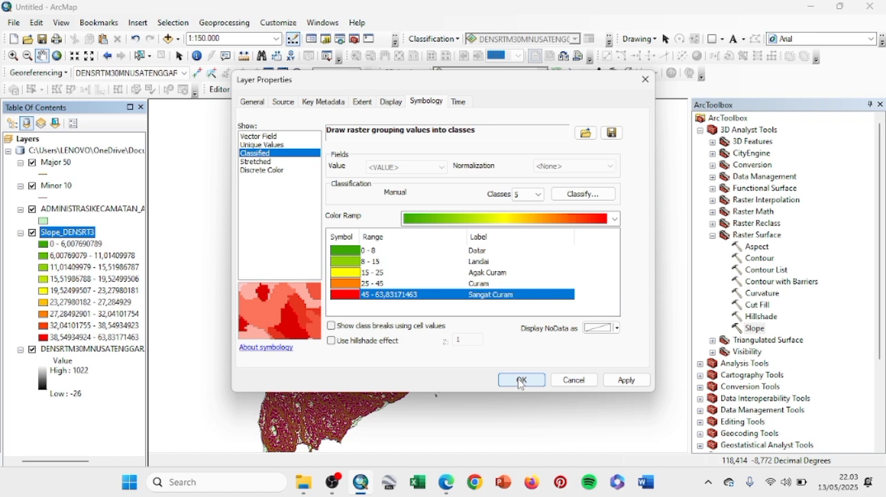
pyautogui.click(521, 381)
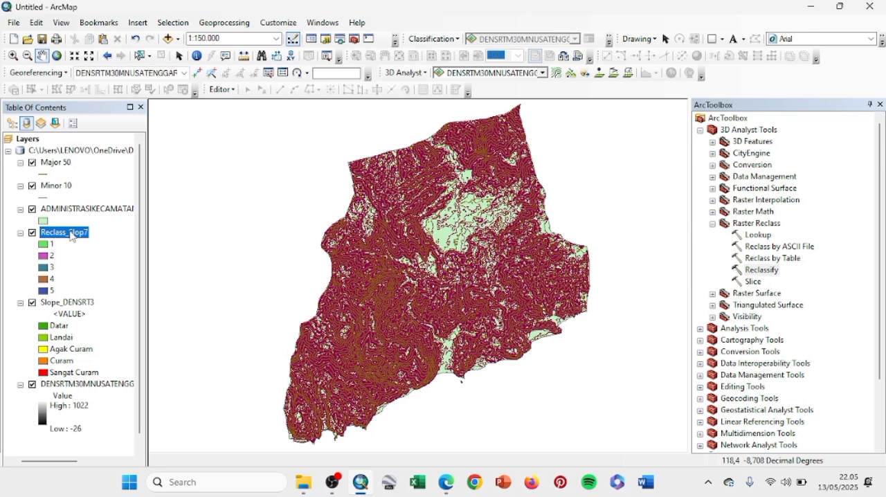
# Step: Add a Text field named "Class" to the attribute table of Reclass_Slop7
pyautogui.rightClick(72, 237)
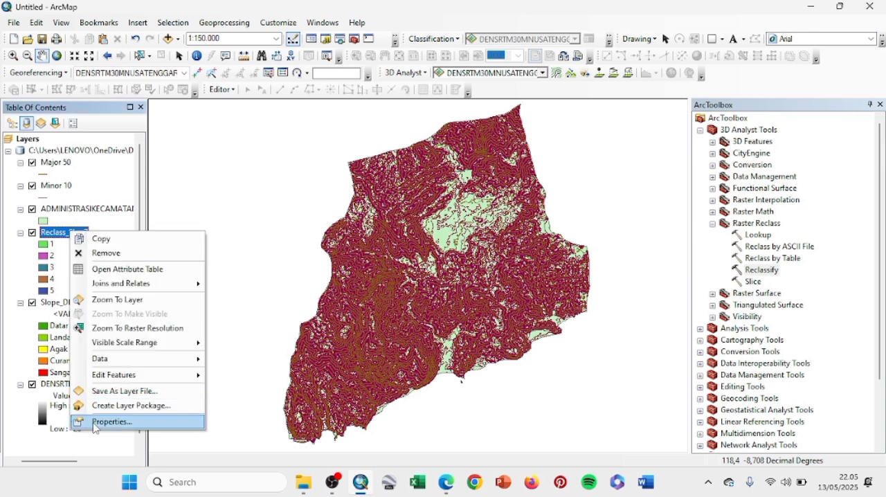
pyautogui.click(119, 274)
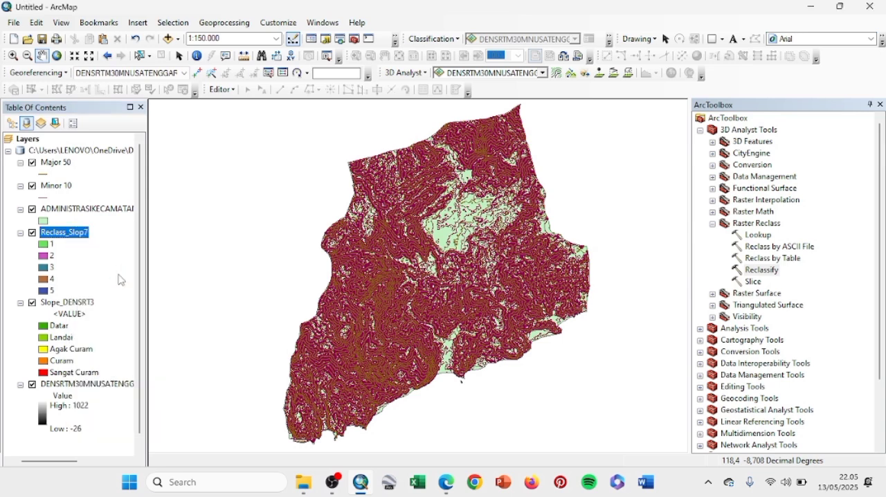
pyautogui.click(141, 106)
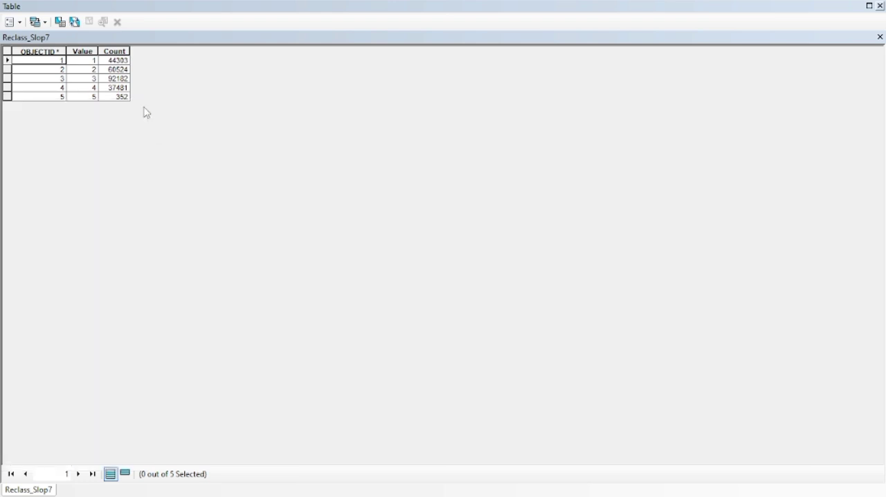
pyautogui.click(14, 21)
pyautogui.click(43, 114)
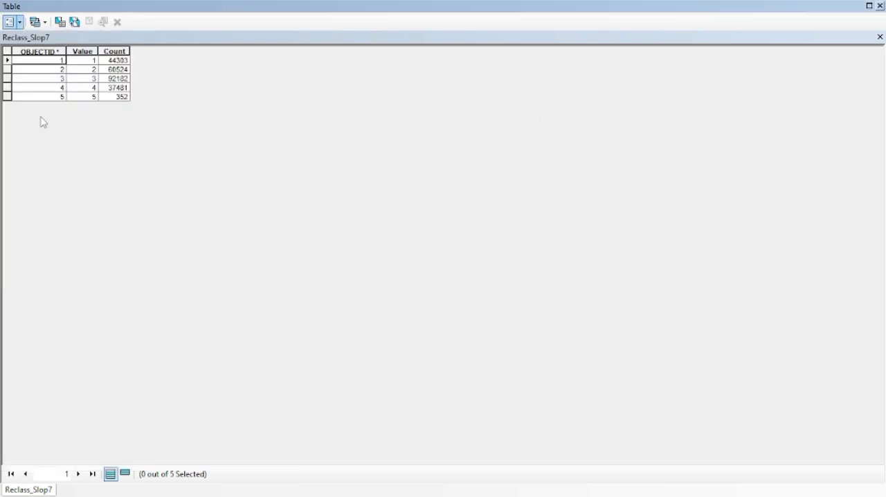
pyautogui.write('Class')
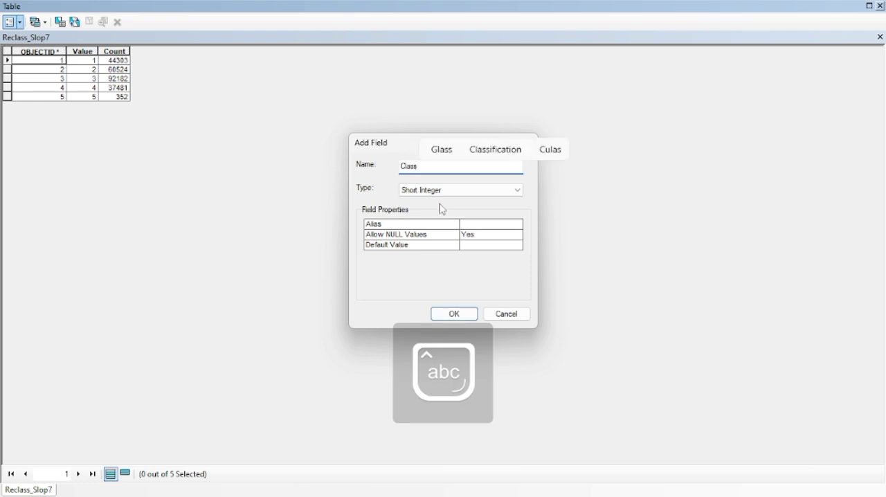
pyautogui.click(436, 192)
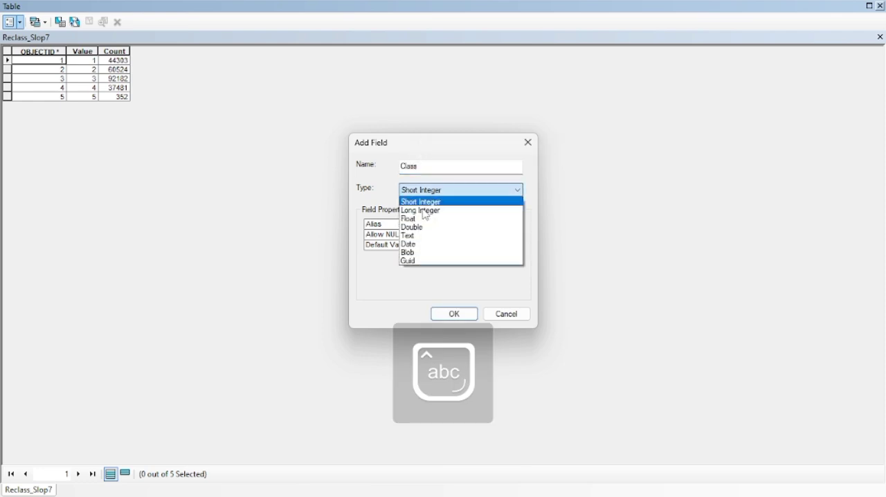
pyautogui.click(411, 236)
pyautogui.click(454, 314)
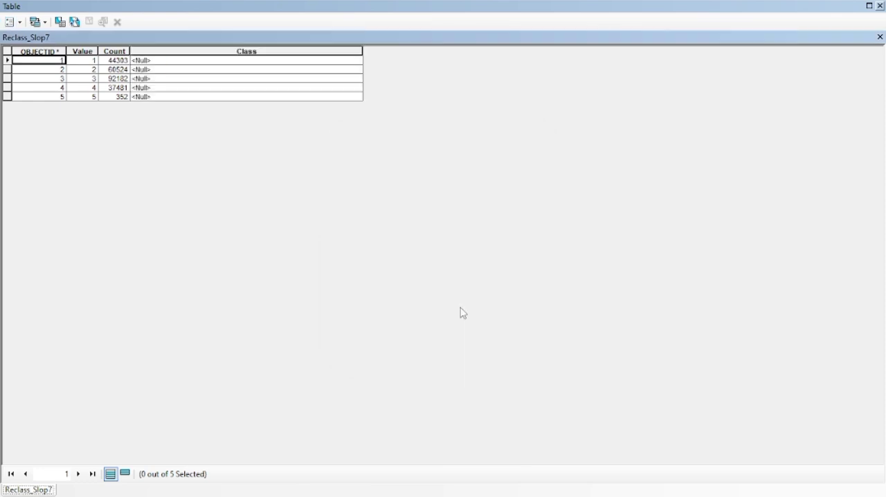
# Step: Start an edit session and enter Datar for value 1 and Landai for value 2 in the Class field of Reclass_Slop7
pyautogui.moveTo(8, 10); pyautogui.dragTo(254, 239)
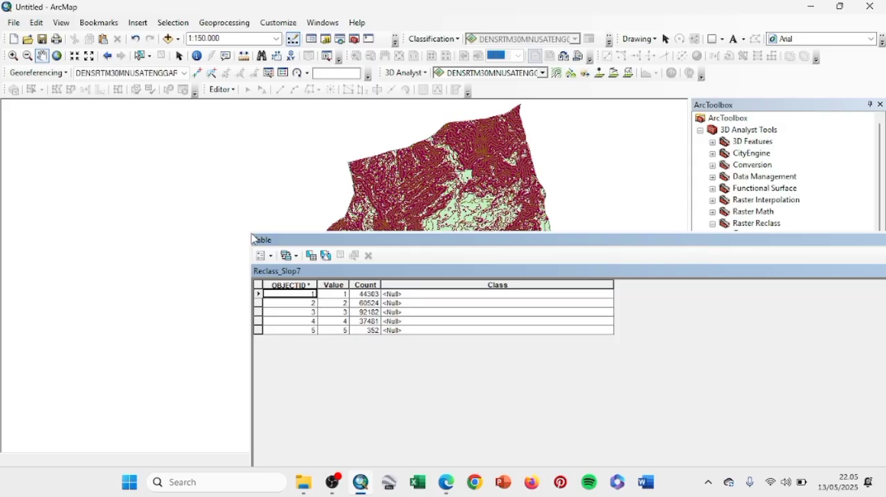
pyautogui.click(222, 90)
pyautogui.click(233, 108)
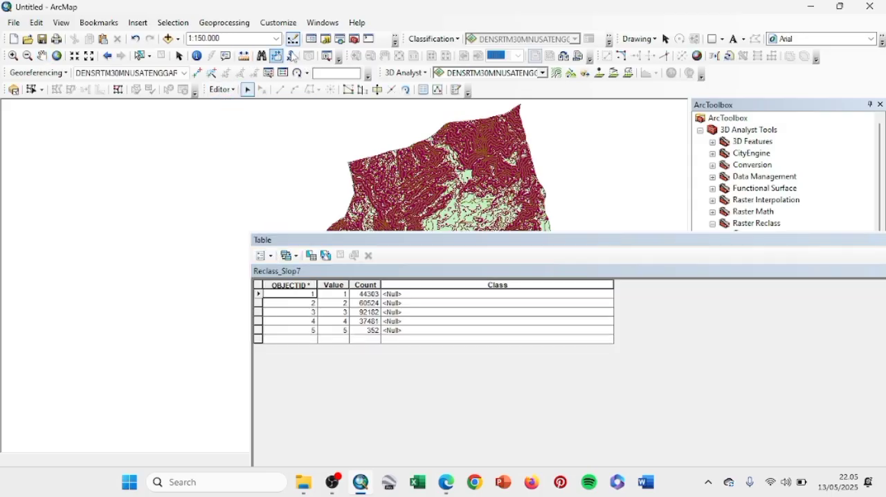
pyautogui.click(310, 39)
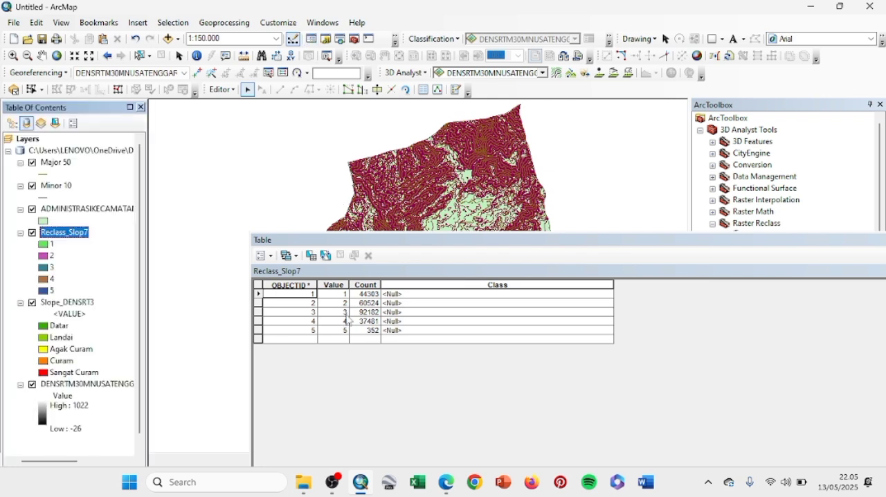
pyautogui.write('Datar')
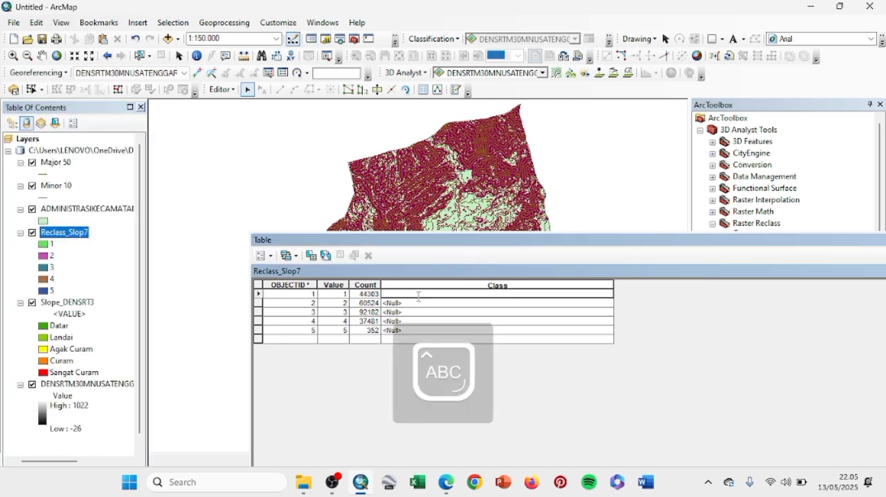
pyautogui.press('Return')
pyautogui.write('Landai')
# Step: Enter Curam for value 3 and Agak Curam for value 4 in the Class field
pyautogui.click(395, 312)
pyautogui.write('Curam')
pyautogui.click(393, 321)
pyautogui.write('A')
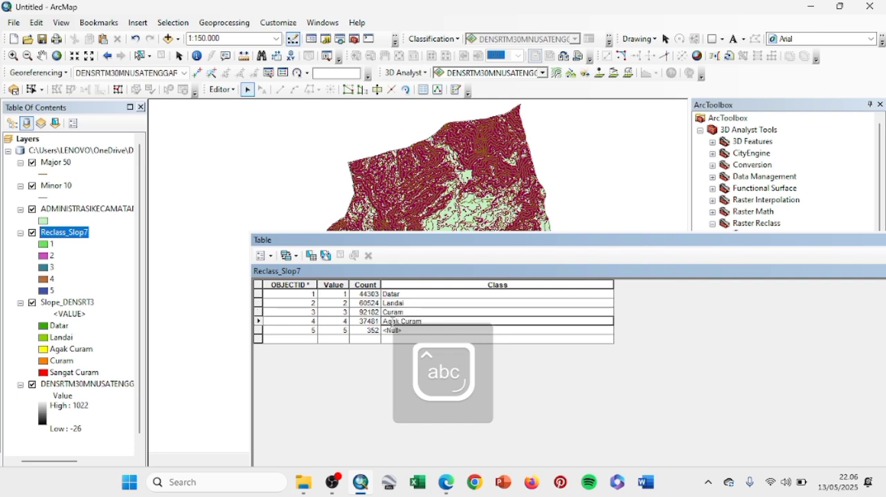
# Step: Set the Class field to Agak Curam for value 3, Curam for value 4 and Sangat Curam for value 5
pyautogui.click(389, 312)
pyautogui.write('Agak')
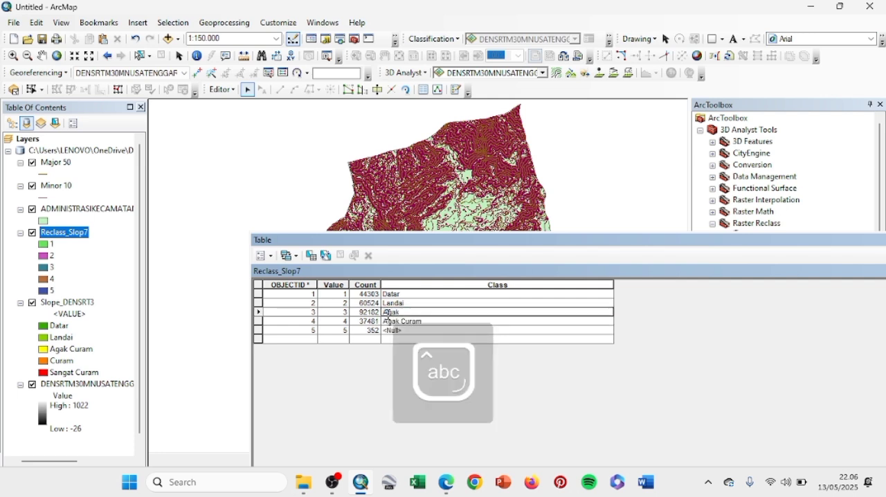
pyautogui.click(389, 320)
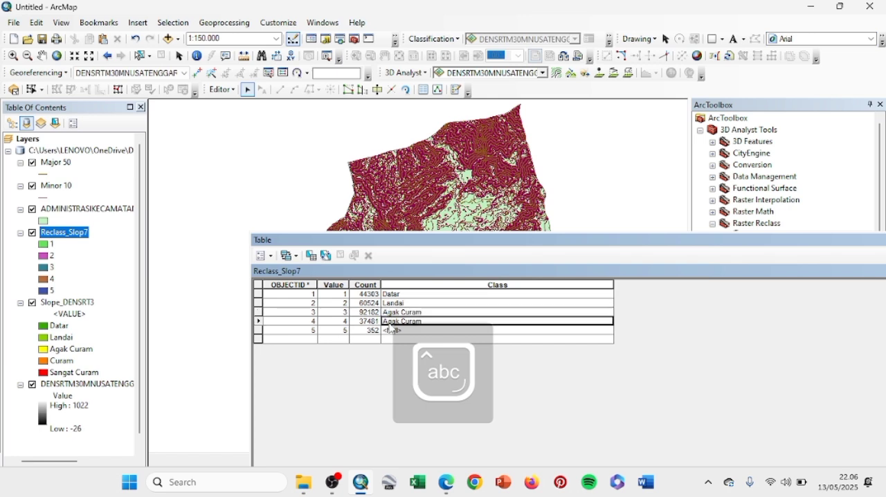
pyautogui.write('Curam')
pyautogui.click(390, 331)
pyautogui.write('Sa')
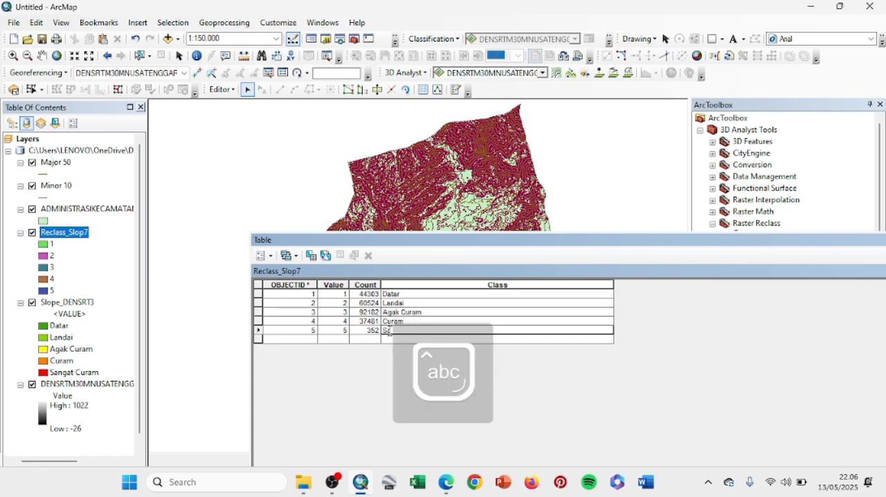
pyautogui.write('ngat Curam')
# Step: Stop editing Reclass_Slop7, save the edits and shift the attribute table window aside
pyautogui.click(222, 90)
pyautogui.click(238, 118)
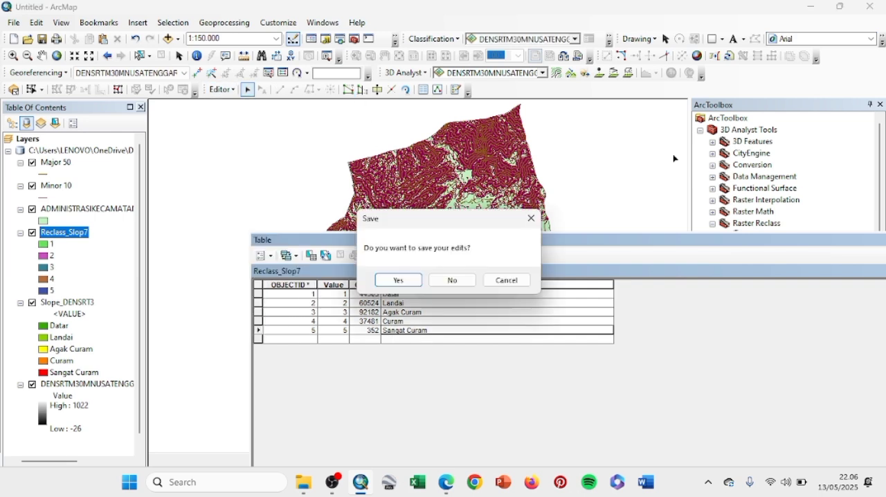
pyautogui.click(399, 279)
pyautogui.moveTo(503, 244); pyautogui.dragTo(338, 231)
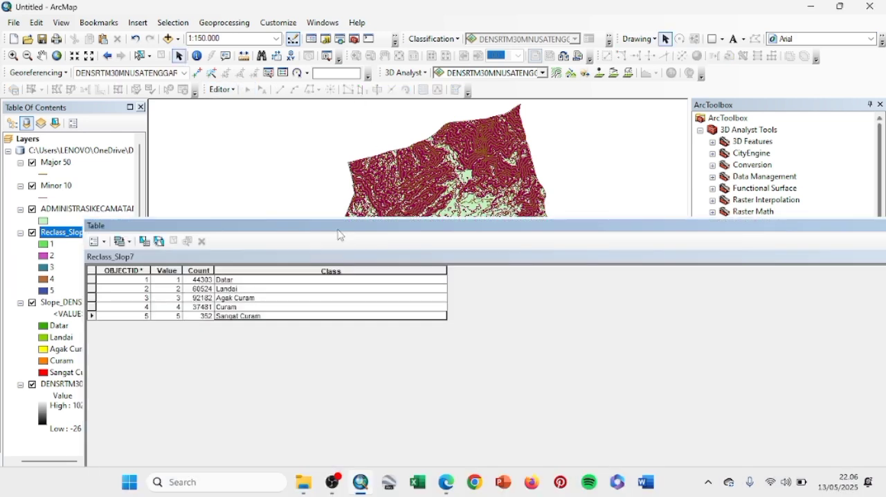
# Step: Close the attribute table and open the Raster to Polygon conversion tool
pyautogui.click(829, 226)
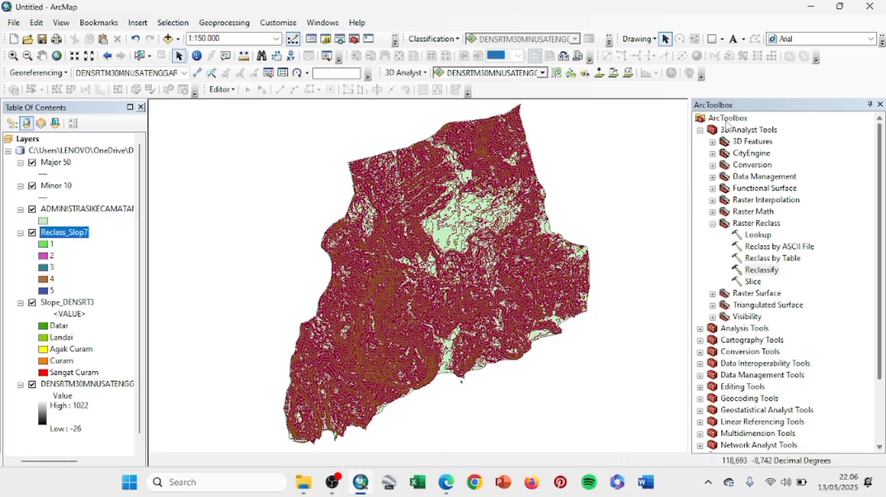
pyautogui.click(713, 224)
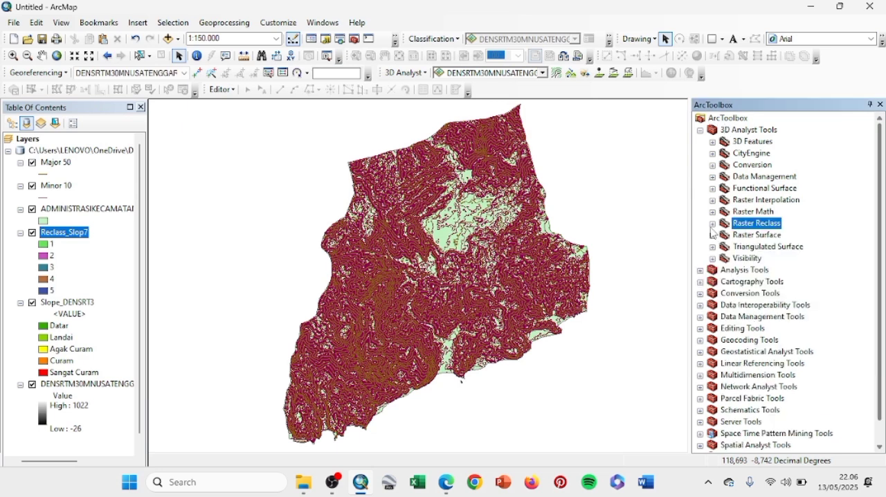
pyautogui.click(701, 130)
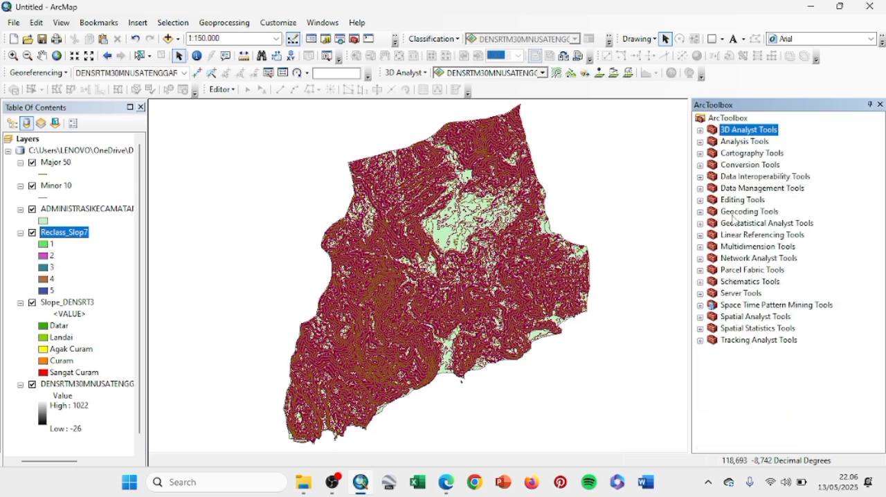
pyautogui.click(700, 165)
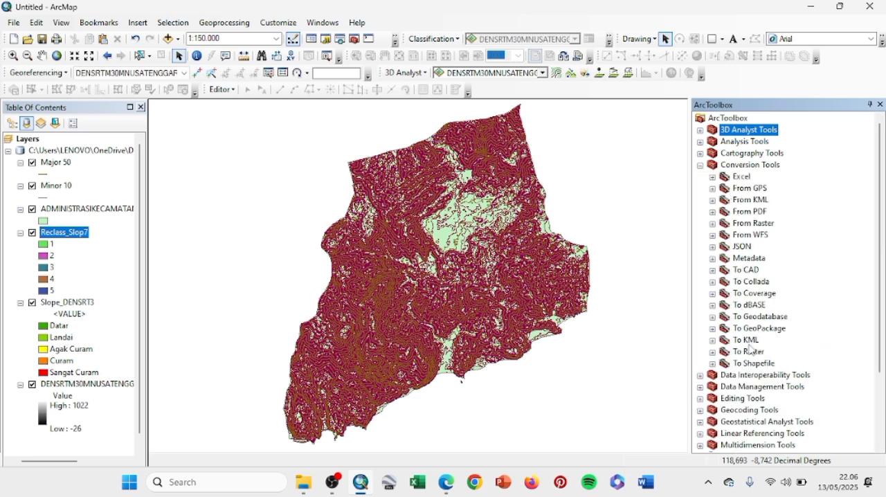
pyautogui.click(712, 223)
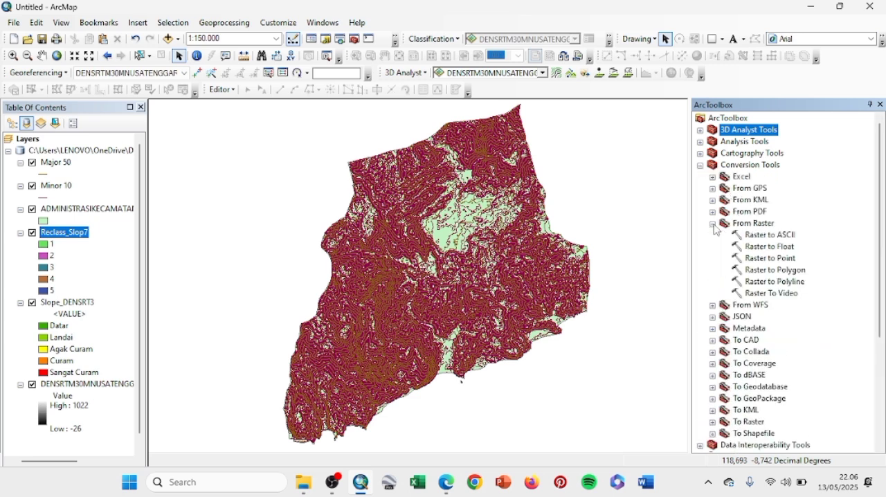
pyautogui.doubleClick(768, 271)
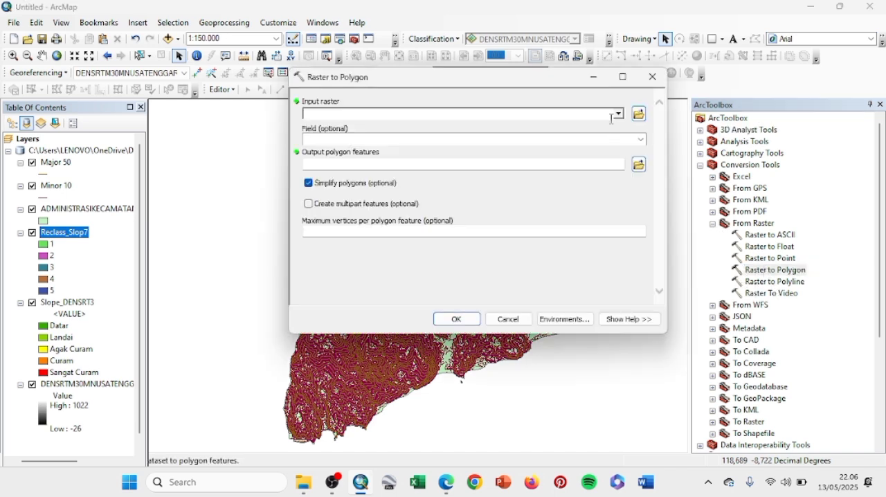
# Step: Convert the Reclass_Slop7 raster to simplified polygons based on its Class field
pyautogui.click(619, 114)
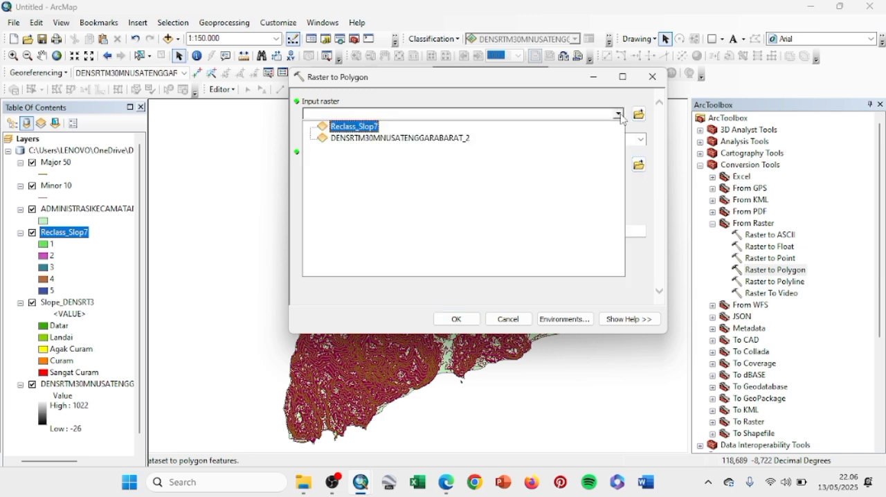
pyautogui.click(357, 126)
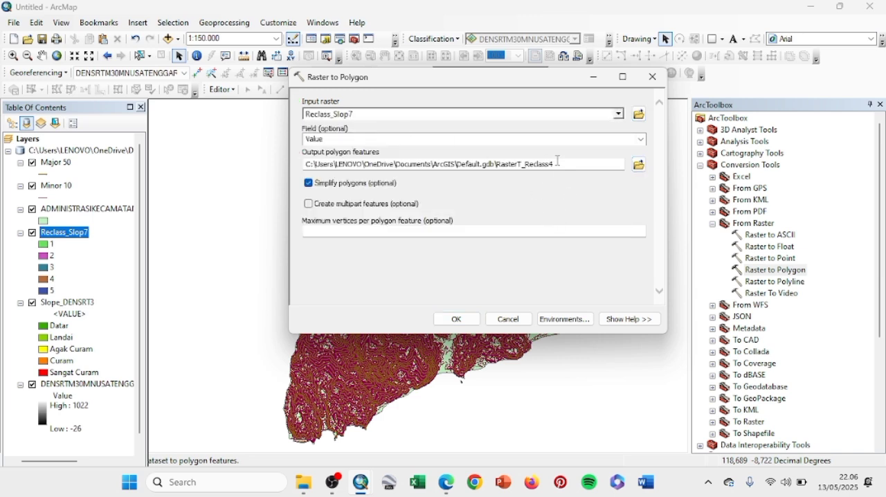
pyautogui.click(642, 139)
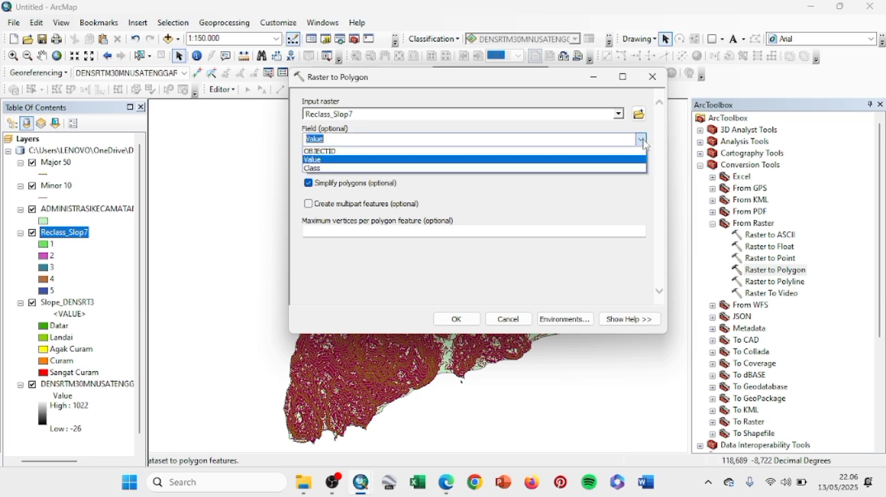
pyautogui.click(416, 170)
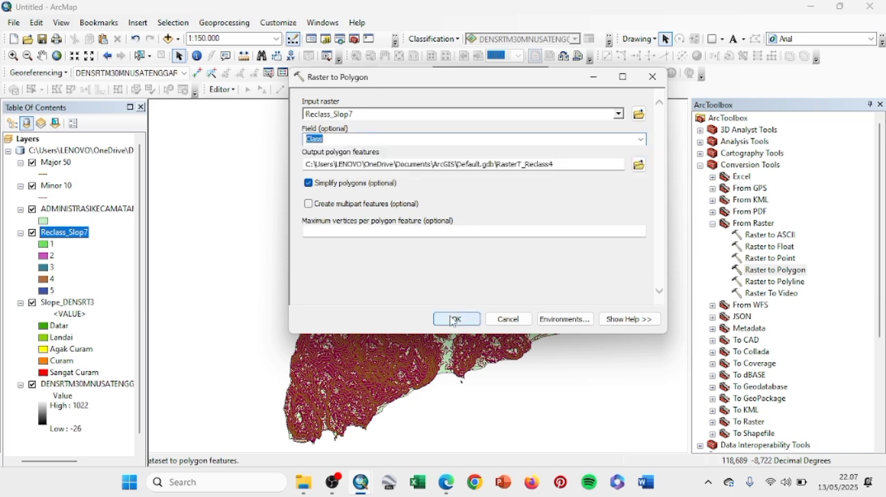
pyautogui.click(453, 320)
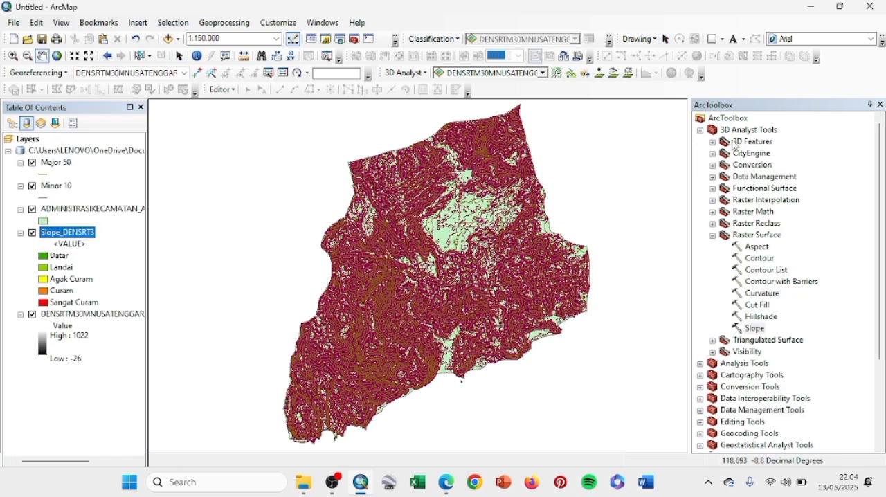
# Step: Open the Reclassify tool and choose Slope_DENSRT3 as the input raster
pyautogui.click(714, 224)
pyautogui.click(712, 293)
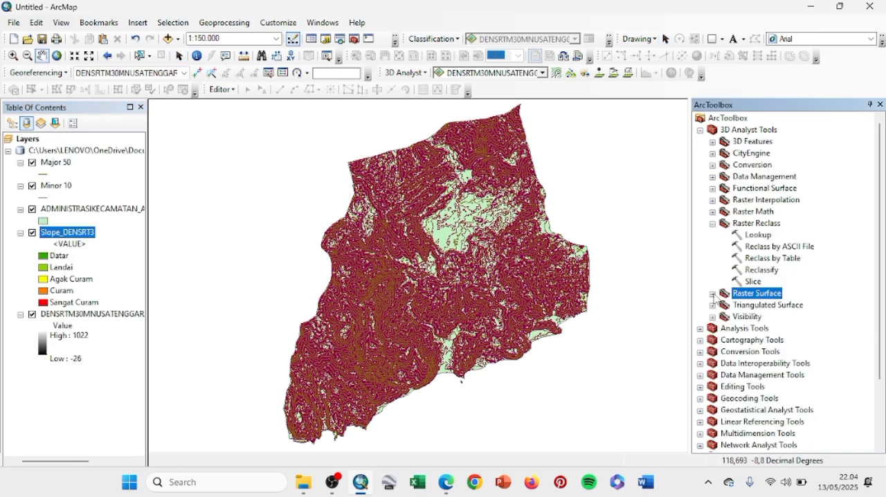
pyautogui.doubleClick(763, 270)
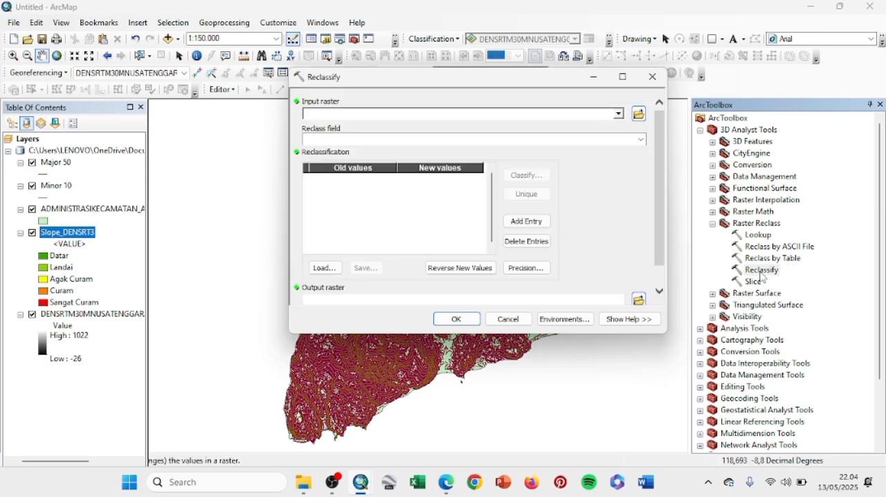
pyautogui.click(619, 114)
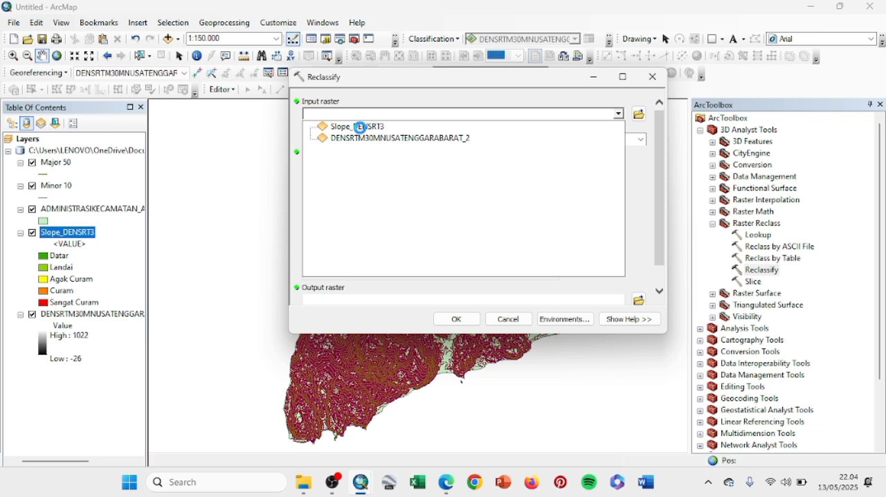
pyautogui.click(360, 128)
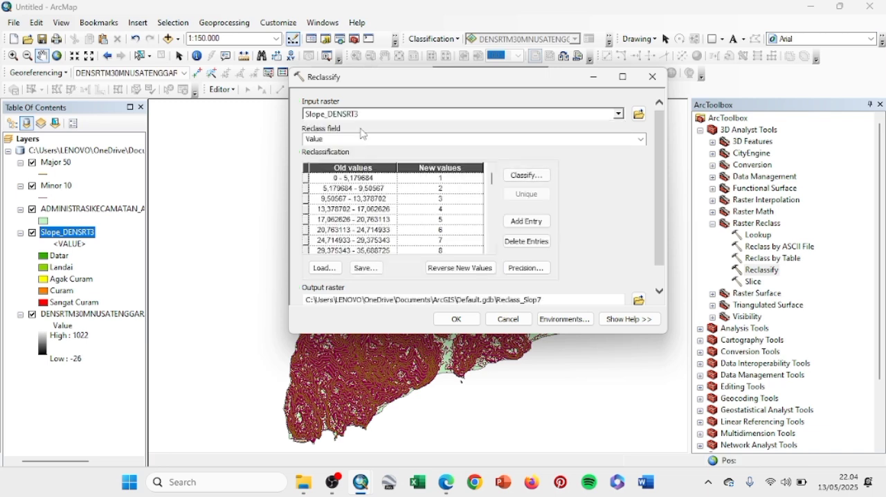
# Step: Set the slope raster's classification to 5 classes with the Manual method
pyautogui.click(541, 177)
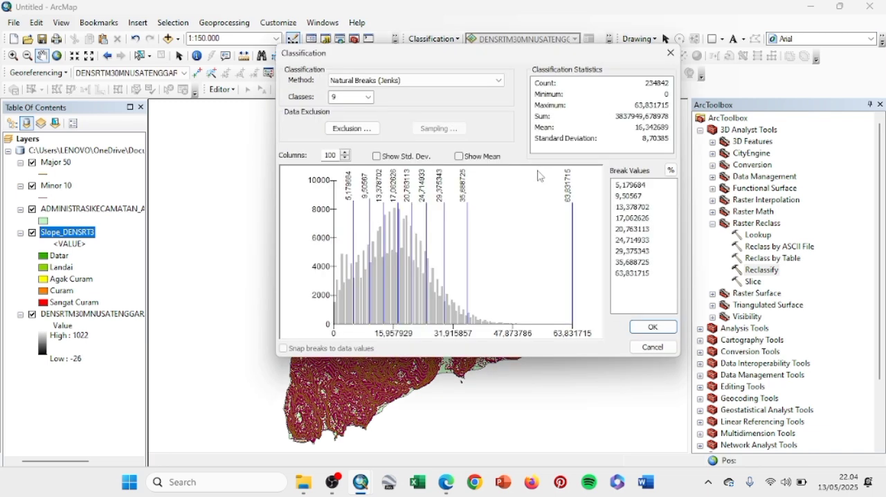
pyautogui.click(369, 97)
pyautogui.click(338, 126)
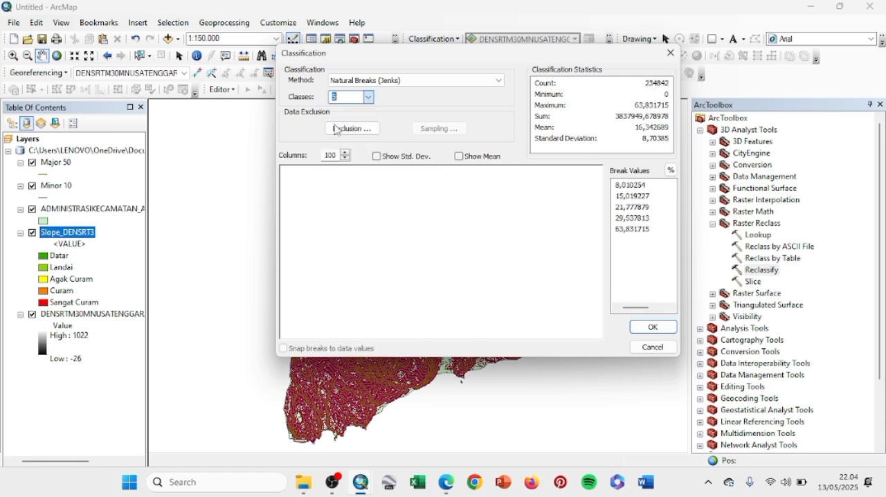
pyautogui.click(420, 81)
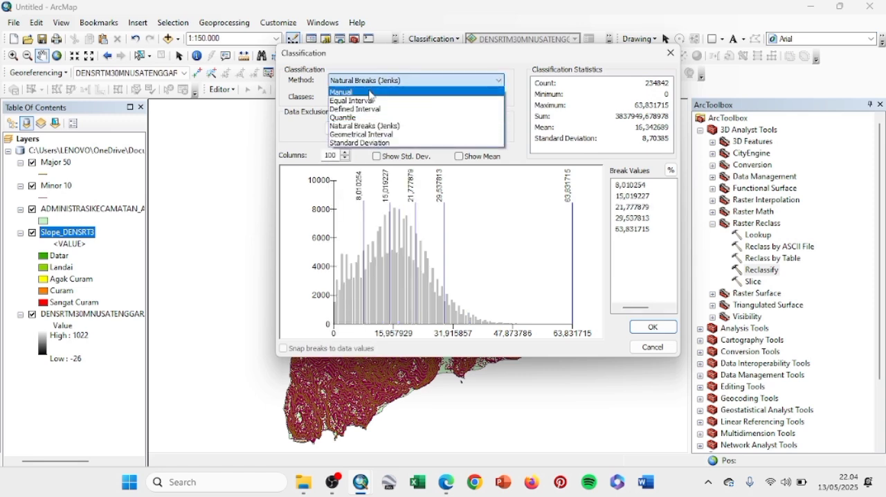
pyautogui.click(415, 90)
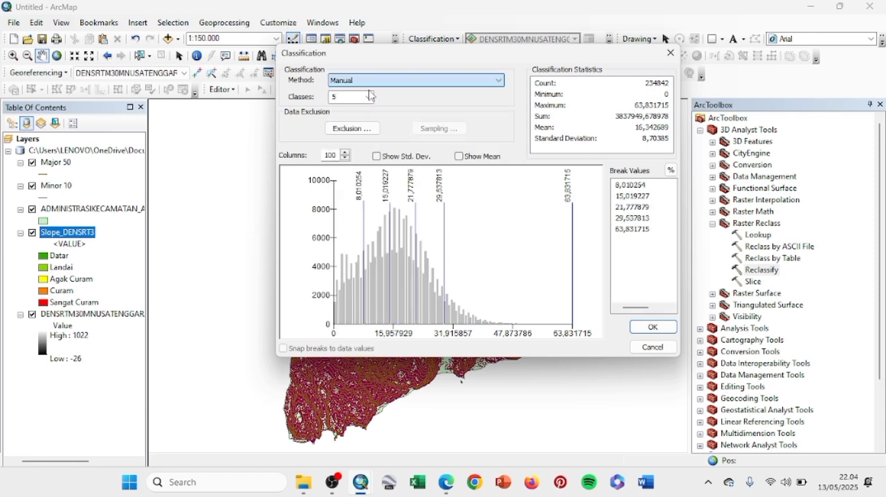
# Step: Set the first four break values to 8, 15, 25 and 45 and run the reclassification
pyautogui.doubleClick(632, 185)
pyautogui.write('8')
pyautogui.press('Return')
pyautogui.doubleClick(625, 198)
pyautogui.write('15')
pyautogui.press('Return')
pyautogui.doubleClick(625, 207)
pyautogui.write('25')
pyautogui.press('Return')
pyautogui.doubleClick(627, 220)
pyautogui.write('45')
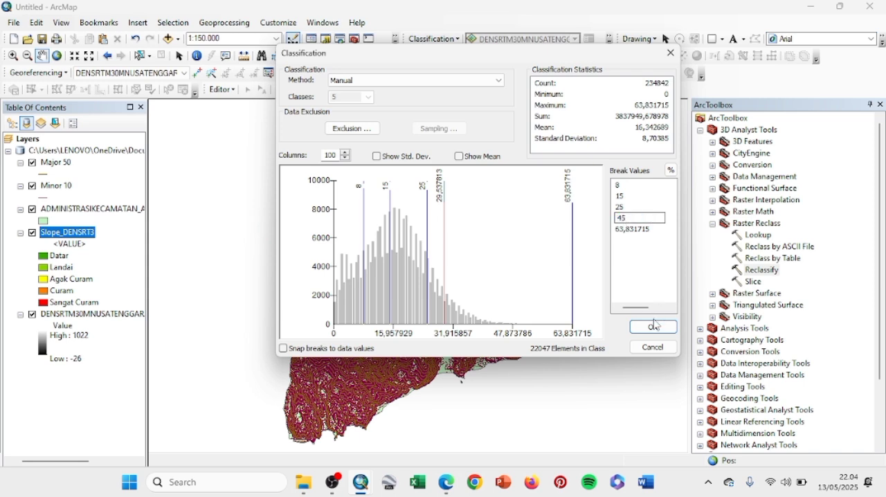
pyautogui.press('Return')
pyautogui.click(654, 328)
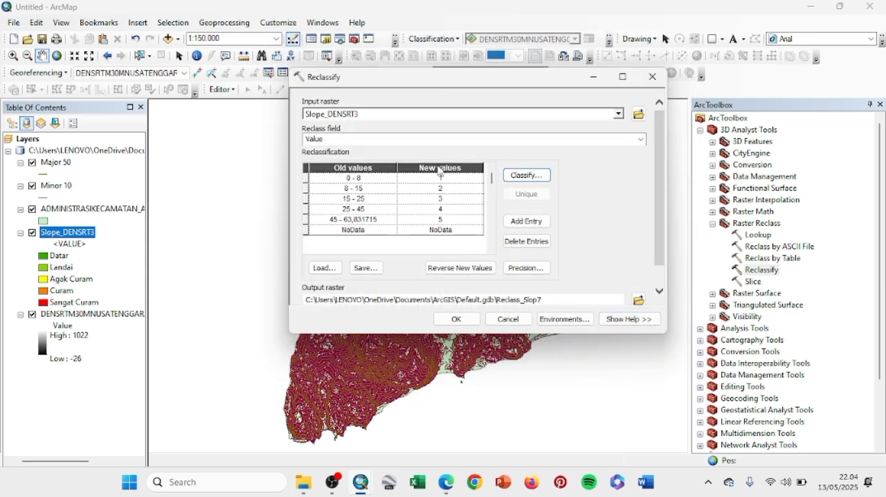
pyautogui.click(453, 318)
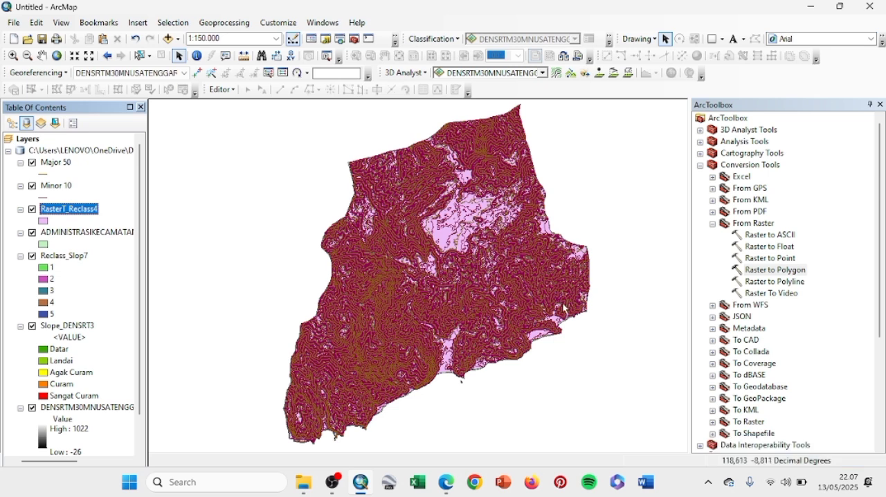
# Step: Open the Smooth Polygon tool from the cartography generalization tools
pyautogui.click(701, 166)
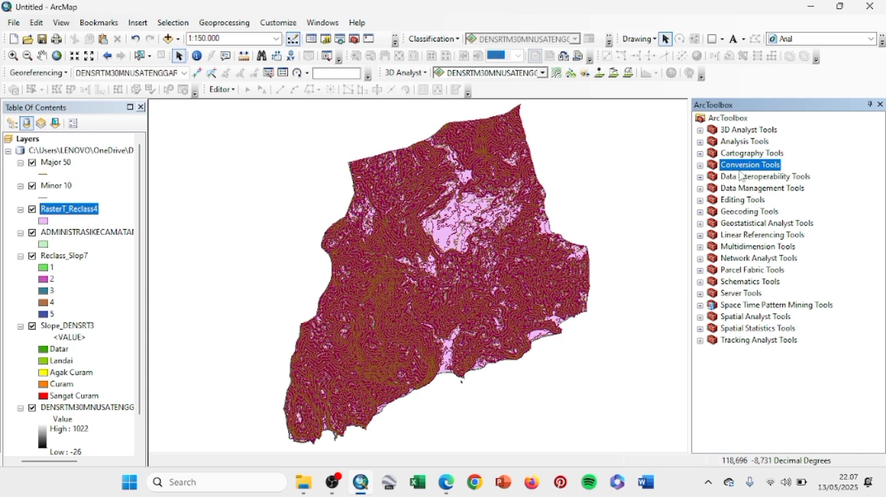
pyautogui.click(701, 154)
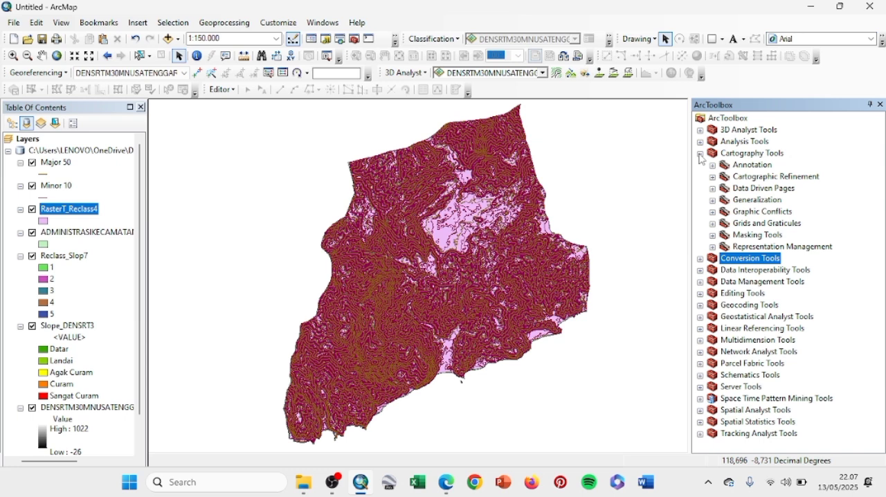
pyautogui.click(712, 200)
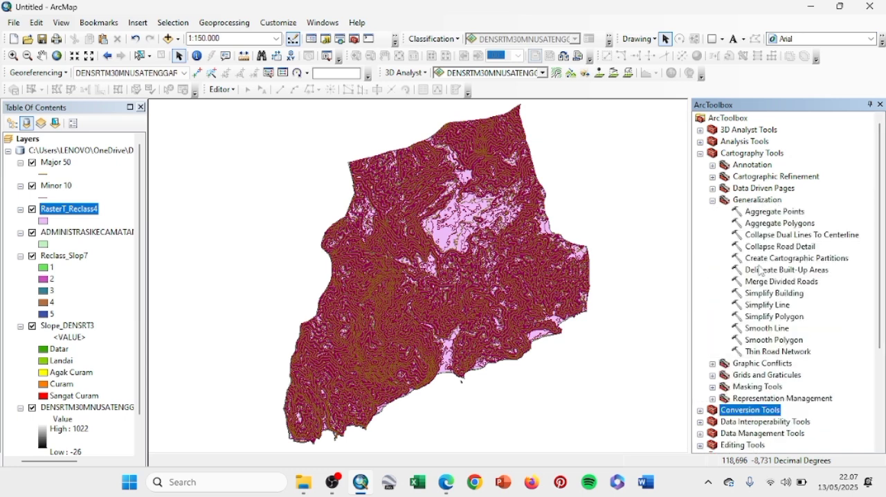
pyautogui.click(761, 344)
pyautogui.doubleClick(760, 341)
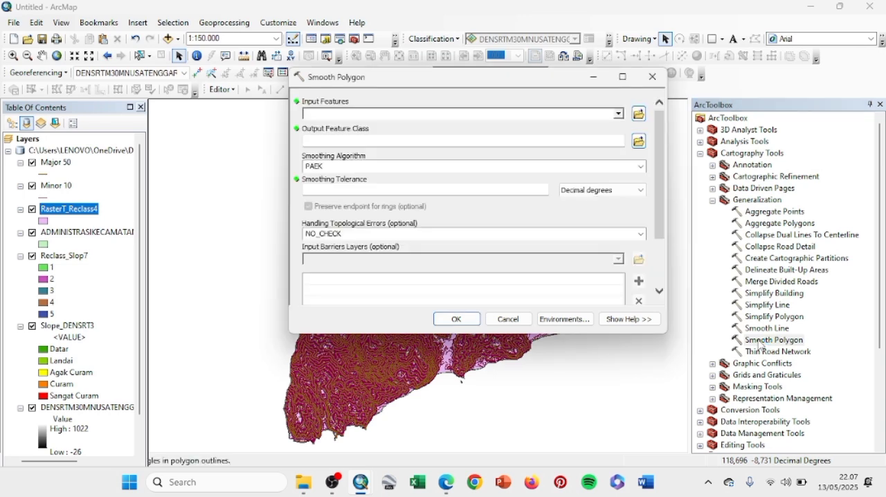
# Step: Smooth the RasterT_Reclass4 polygons with the BEZIER_INTERPOLATION algorithm
pyautogui.click(621, 115)
pyautogui.click(371, 126)
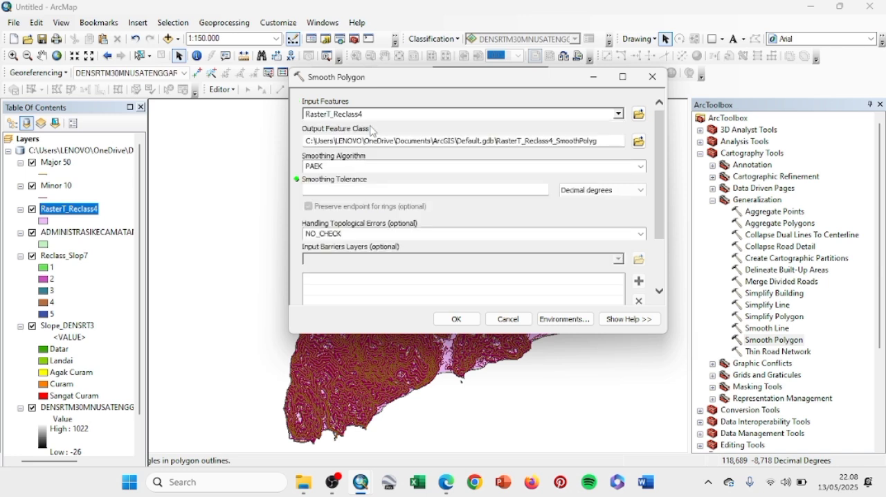
pyautogui.click(641, 167)
pyautogui.click(503, 188)
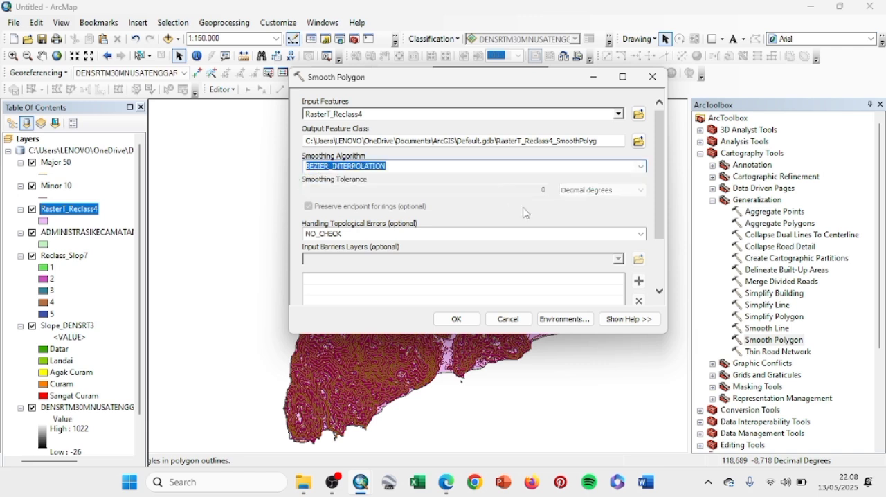
pyautogui.click(454, 318)
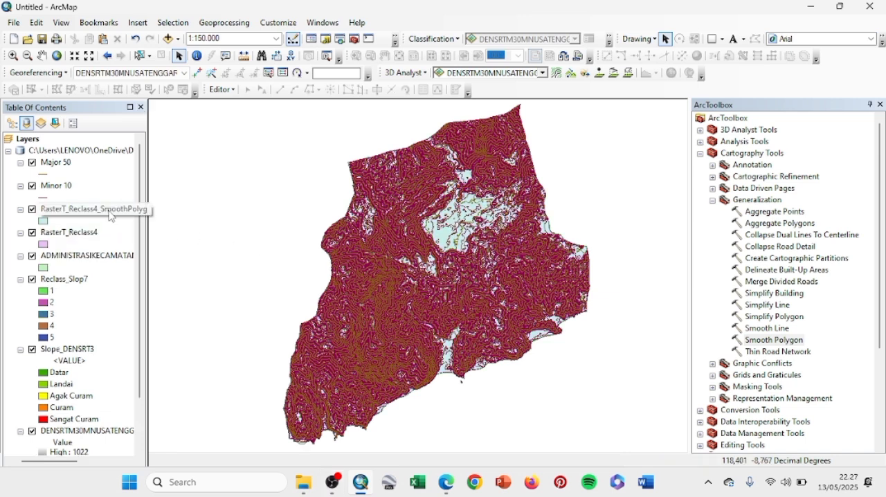
# Step: Set the symbology of the RasterT_Reclass4_SmoothPolyg layer to unique values of the Class field
pyautogui.rightClick(111, 215)
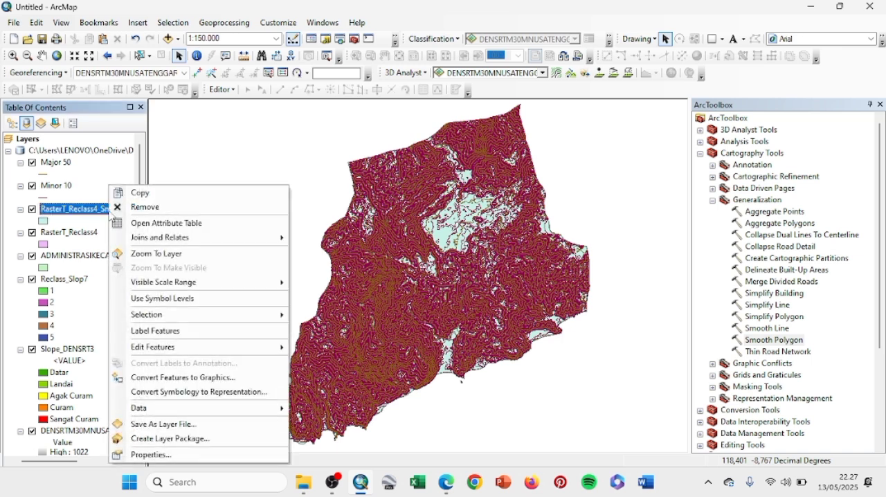
pyautogui.click(171, 455)
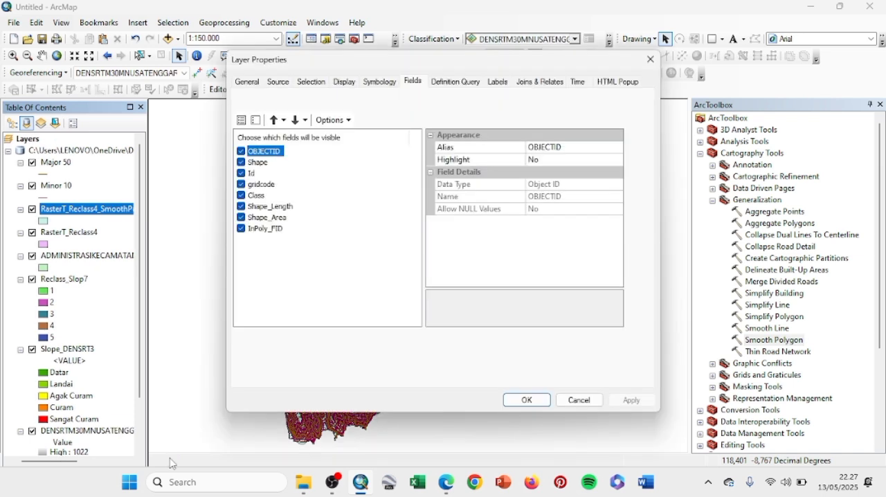
pyautogui.click(381, 84)
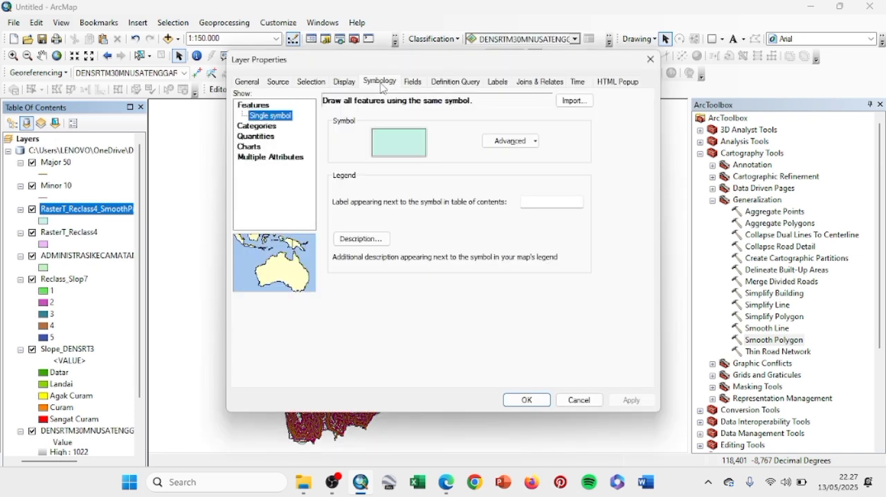
pyautogui.click(265, 128)
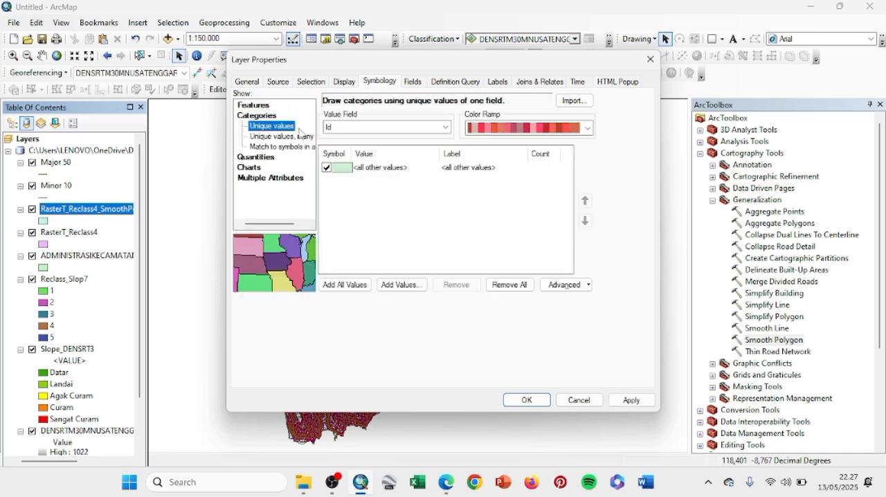
pyautogui.click(449, 128)
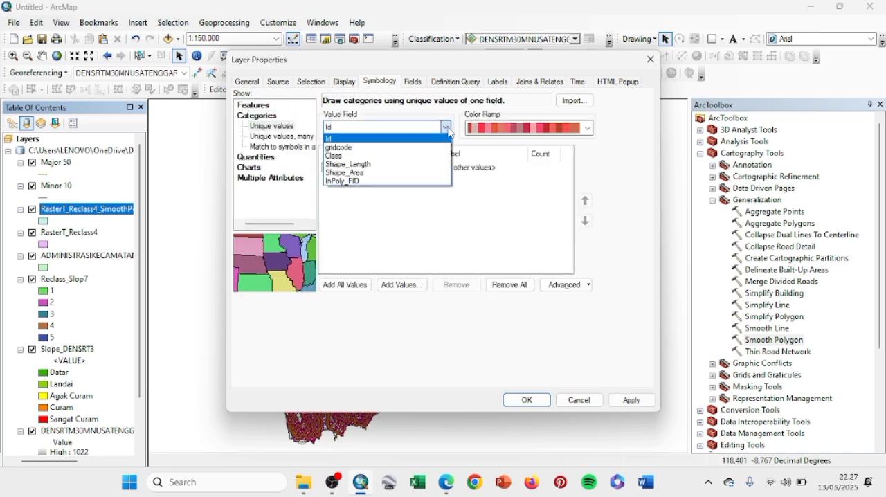
pyautogui.click(365, 160)
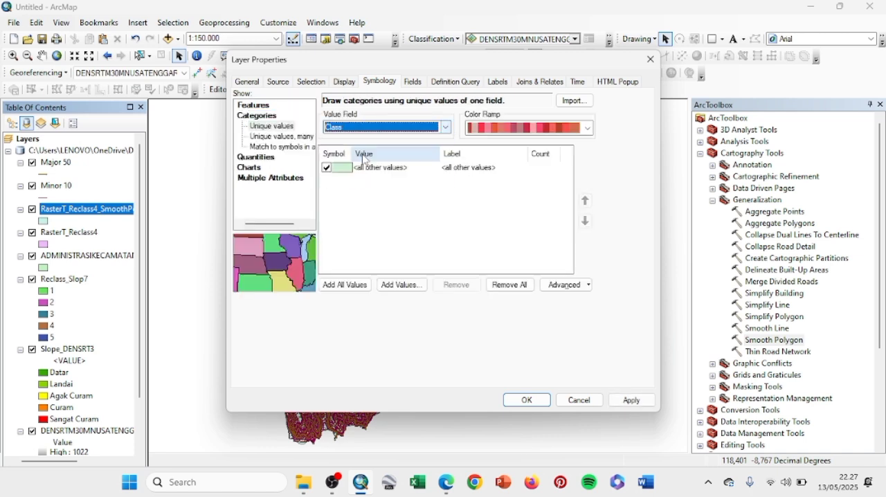
# Step: Turn off and unlabel the all-other-values symbol, add all Class values, and apply the unique-value symbology to the smoothed polygon layer
pyautogui.click(327, 168)
pyautogui.click(471, 170)
pyautogui.press('BackSpace')
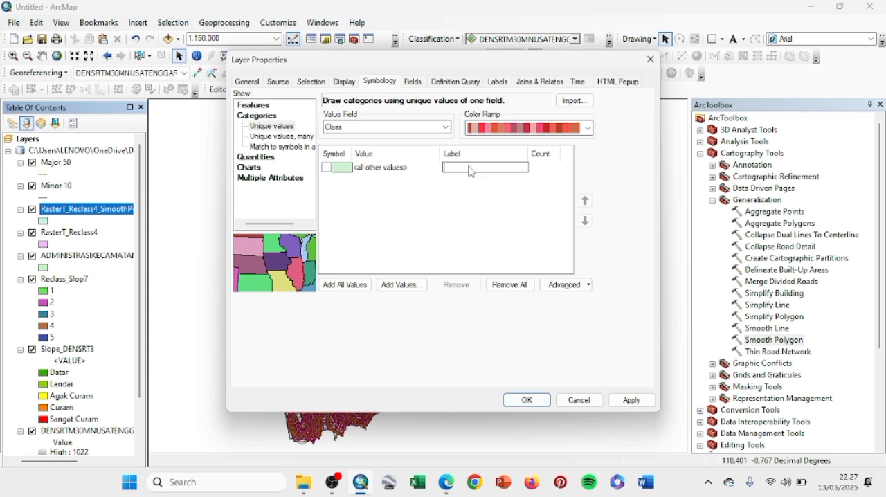
pyautogui.click(342, 285)
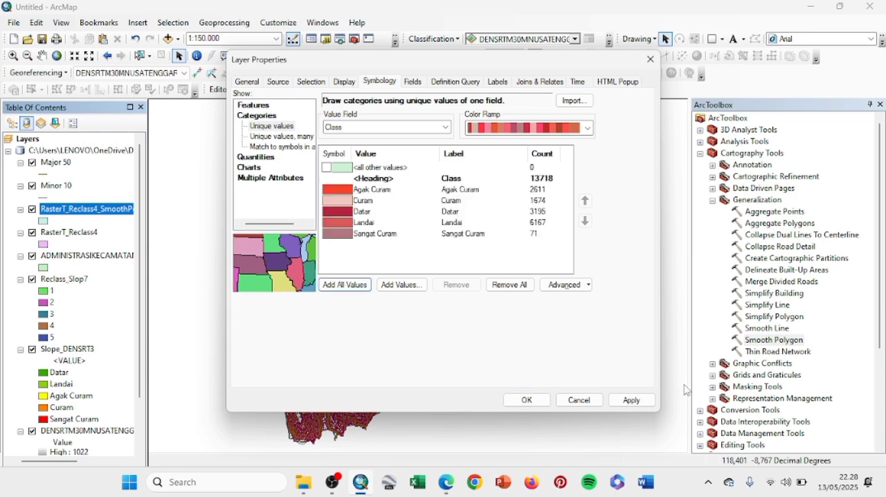
pyautogui.click(630, 400)
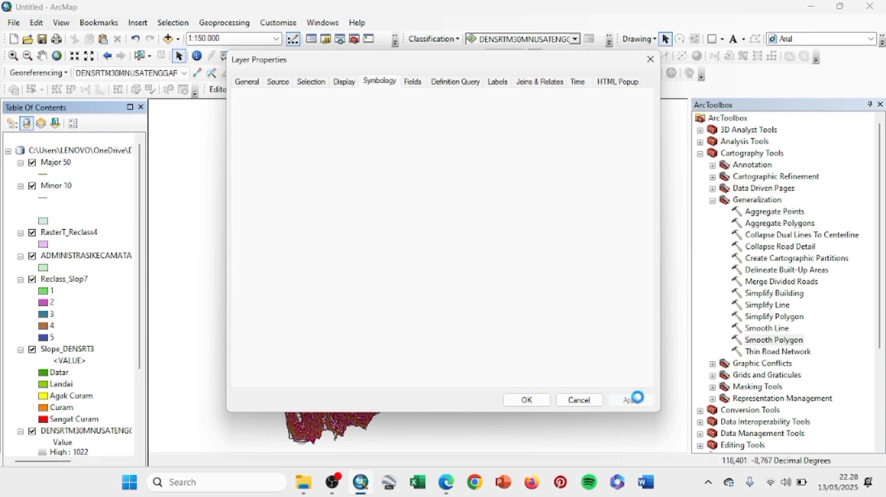
pyautogui.click(525, 401)
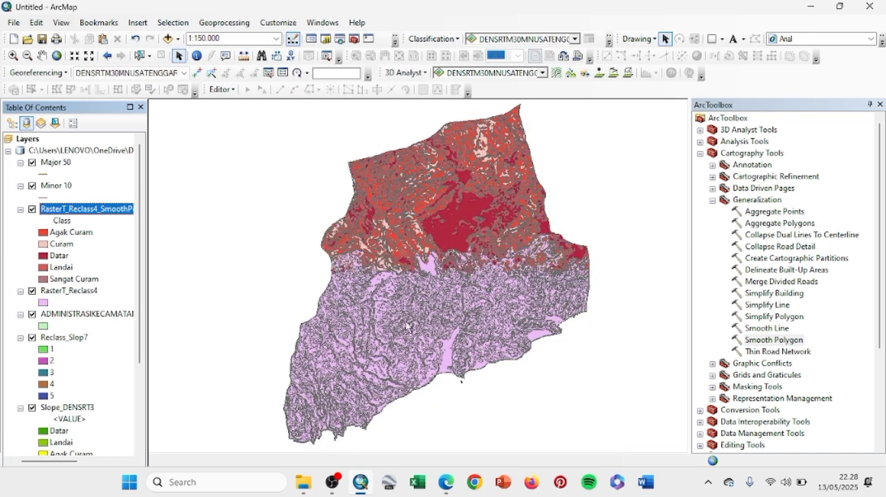
# Step: Set the page orientation to landscape in the page and print setup and switch to layout view
pyautogui.click(14, 22)
pyautogui.click(64, 175)
pyautogui.click(406, 211)
pyautogui.press('Return')
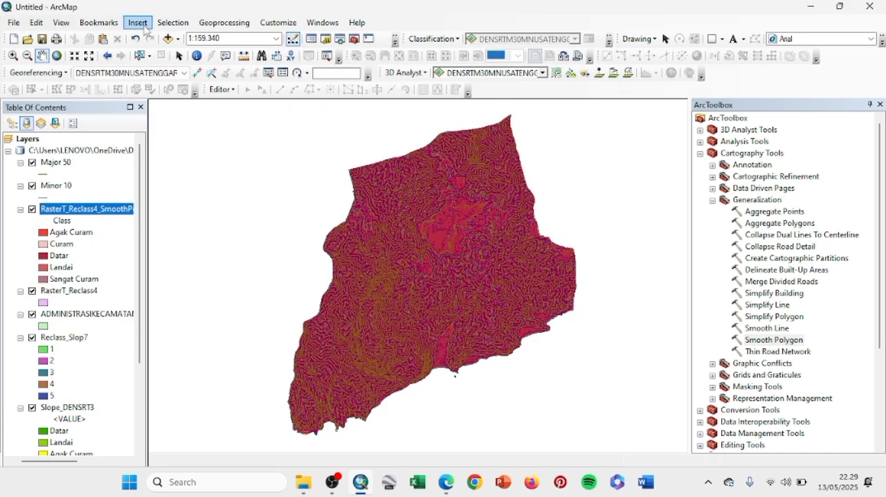
pyautogui.click(70, 25)
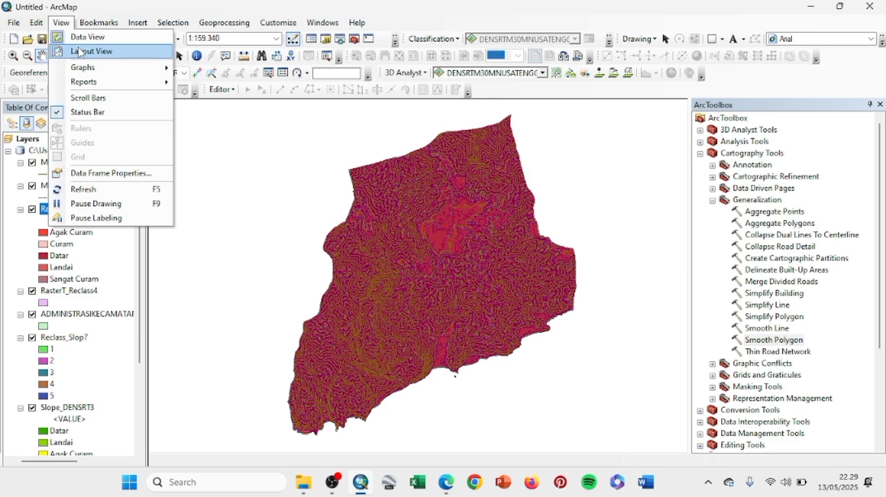
pyautogui.click(81, 54)
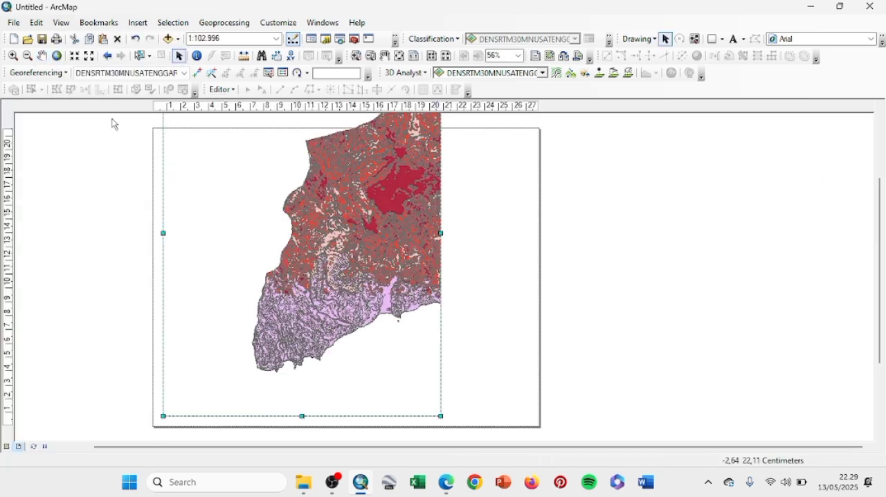
# Step: Fit the whole district in the data frame and resize the frame to about 13 by 20 cm, leaving the right half of the page free
pyautogui.click(43, 55)
pyautogui.moveTo(373, 243); pyautogui.dragTo(299, 242)
pyautogui.click(179, 55)
pyautogui.moveTo(441, 416); pyautogui.dragTo(348, 283)
pyautogui.click(42, 55)
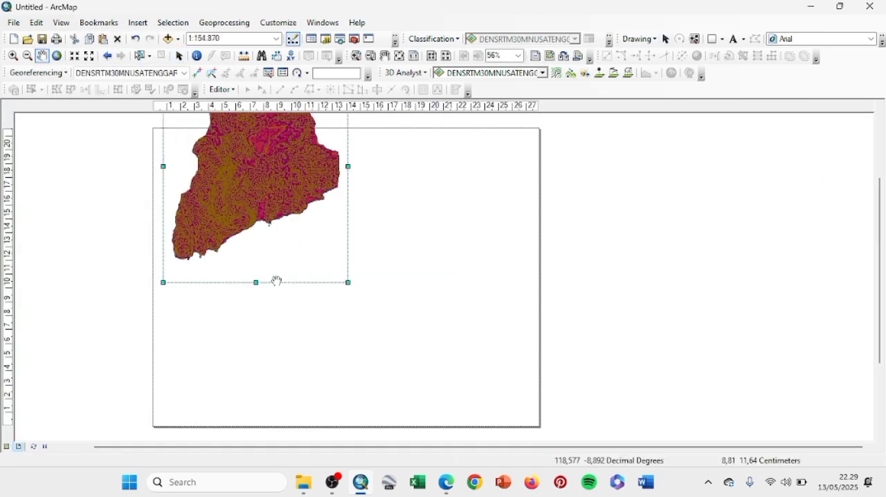
pyautogui.moveTo(260, 249); pyautogui.dragTo(267, 305)
pyautogui.click(57, 56)
pyautogui.click(178, 55)
pyautogui.moveTo(228, 280); pyautogui.dragTo(227, 413)
# Step: Draw an unfilled title rectangle about 12.9 by 3.5 cm beside the upper part of the data frame
pyautogui.moveTo(348, 183)
pyautogui.mouseDown()
pyautogui.moveTo(344, 137)
pyautogui.moveTo(478, 160)
pyautogui.moveTo(530, 188)
pyautogui.mouseUp()
pyautogui.click(715, 39)
pyautogui.rightClick(522, 182)
pyautogui.click(565, 404)
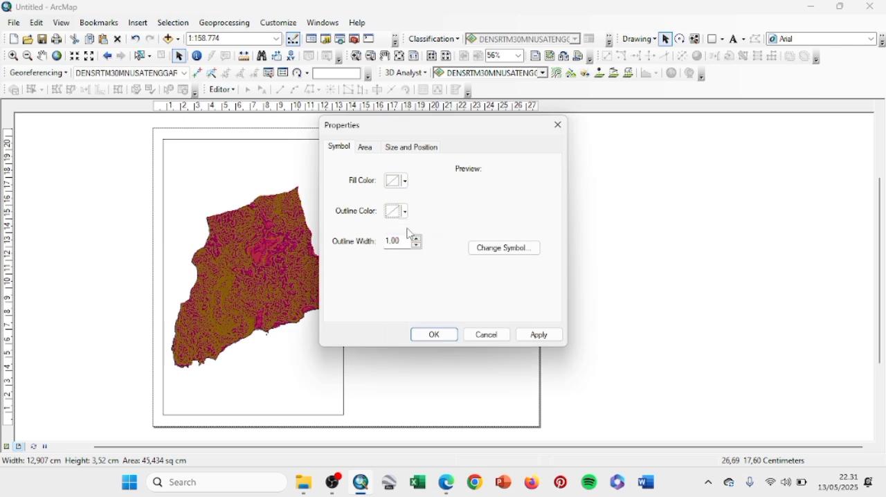
pyautogui.click(434, 335)
# Step: Add the text "PETA KONTUR DAN KELERENGAN KECAMATAN PARADO" to the layout
pyautogui.click(743, 39)
pyautogui.click(759, 53)
pyautogui.click(419, 157)
pyautogui.press('capslock')
pyautogui.write('PETA KONTUR DAN KELERENGAN KECAMATAN PARADO')
# Step: Place the title inside its rectangle, adjust its text symbol, and break it into two lines before "KECAMATAN PARADO"
pyautogui.moveTo(462, 155); pyautogui.dragTo(409, 156)
pyautogui.doubleClick(411, 156)
pyautogui.click(508, 318)
pyautogui.click(575, 229)
pyautogui.click(540, 310)
pyautogui.click(518, 375)
pyautogui.click(454, 166)
pyautogui.press('Return')
pyautogui.click(434, 347)
# Step: Draw a second rectangle about 12.9 by 3 cm below the title box and make it unfilled
pyautogui.moveTo(353, 193); pyautogui.dragTo(530, 235)
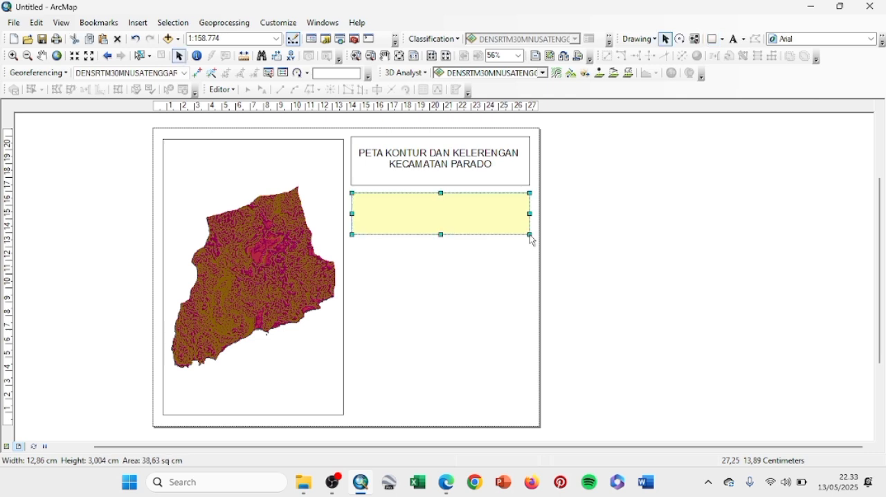
pyautogui.doubleClick(477, 216)
pyautogui.click(437, 334)
# Step: Insert a compass-rose north arrow and place it at the left end of the second rectangle
pyautogui.click(136, 23)
pyautogui.click(169, 128)
pyautogui.click(45, 148)
pyautogui.click(241, 295)
pyautogui.moveTo(346, 309); pyautogui.dragTo(366, 209)
# Step: Insert a stepped scale bar and place it beside the north arrow in the second rectangle
pyautogui.click(133, 24)
pyautogui.click(164, 143)
pyautogui.click(83, 149)
pyautogui.click(240, 294)
pyautogui.moveTo(438, 282); pyautogui.dragTo(456, 224)
pyautogui.click(136, 23)
pyautogui.click(163, 113)
pyautogui.click(605, 110)
# Step: Insert an absolute scale text and place it above the scale bar
pyautogui.click(135, 27)
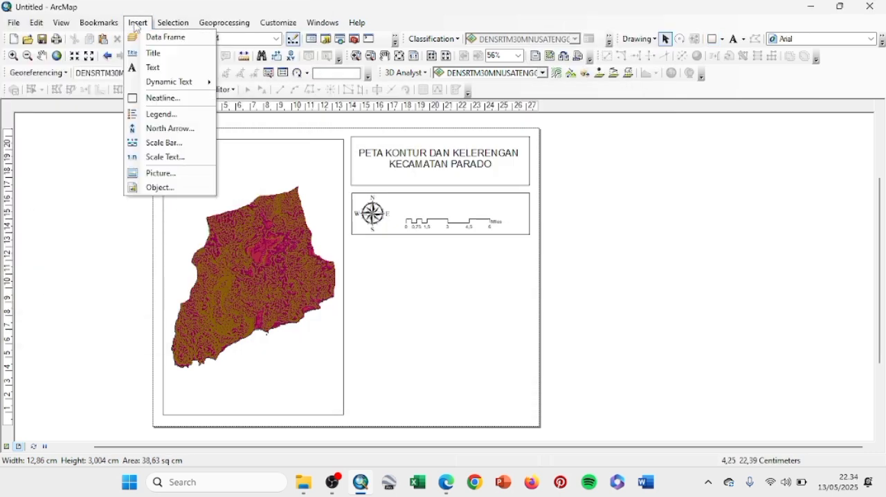
pyautogui.click(165, 157)
pyautogui.click(240, 293)
pyautogui.moveTo(356, 284); pyautogui.dragTo(444, 203)
# Step: Try another preset map scale and return to the previous extent
pyautogui.click(277, 39)
pyautogui.click(200, 48)
pyautogui.click(108, 56)
# Step: Draw a third rectangle about 12.9 by 3.3 cm below the scale box and set its fill to no color
pyautogui.click(715, 39)
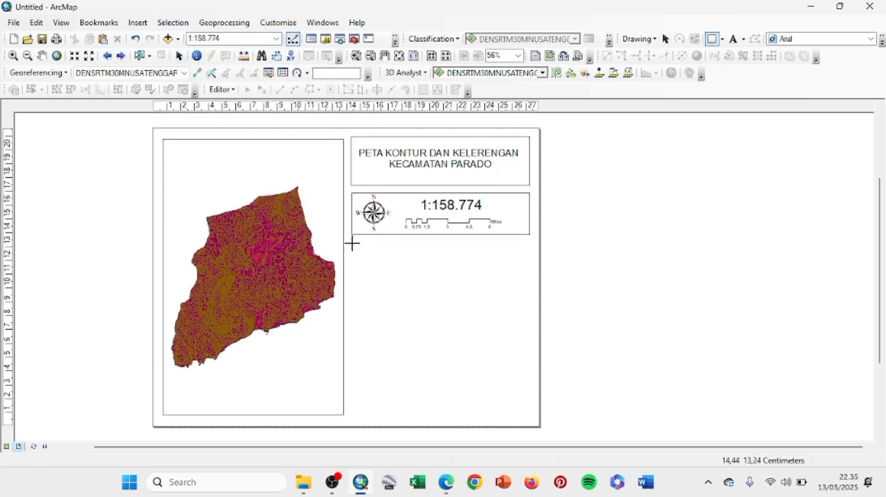
pyautogui.moveTo(352, 242); pyautogui.dragTo(529, 289)
pyautogui.doubleClick(367, 257)
pyautogui.click(404, 183)
pyautogui.click(415, 194)
pyautogui.click(434, 334)
pyautogui.click(117, 142)
# Step: Insert a legend listing only the smoothed slope polygon layer and extend the third rectangle to about 5 cm high to enclose it
pyautogui.click(138, 23)
pyautogui.click(163, 114)
pyautogui.click(326, 177)
pyautogui.click(408, 159)
pyautogui.click(543, 358)
pyautogui.click(543, 357)
pyautogui.click(543, 358)
pyautogui.click(543, 358)
pyautogui.click(544, 357)
pyautogui.moveTo(439, 288); pyautogui.dragTo(438, 316)
pyautogui.click(637, 305)
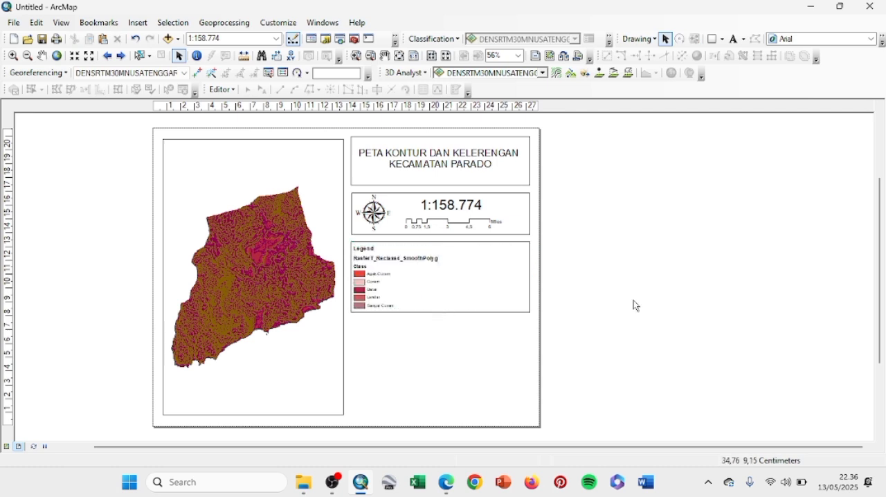